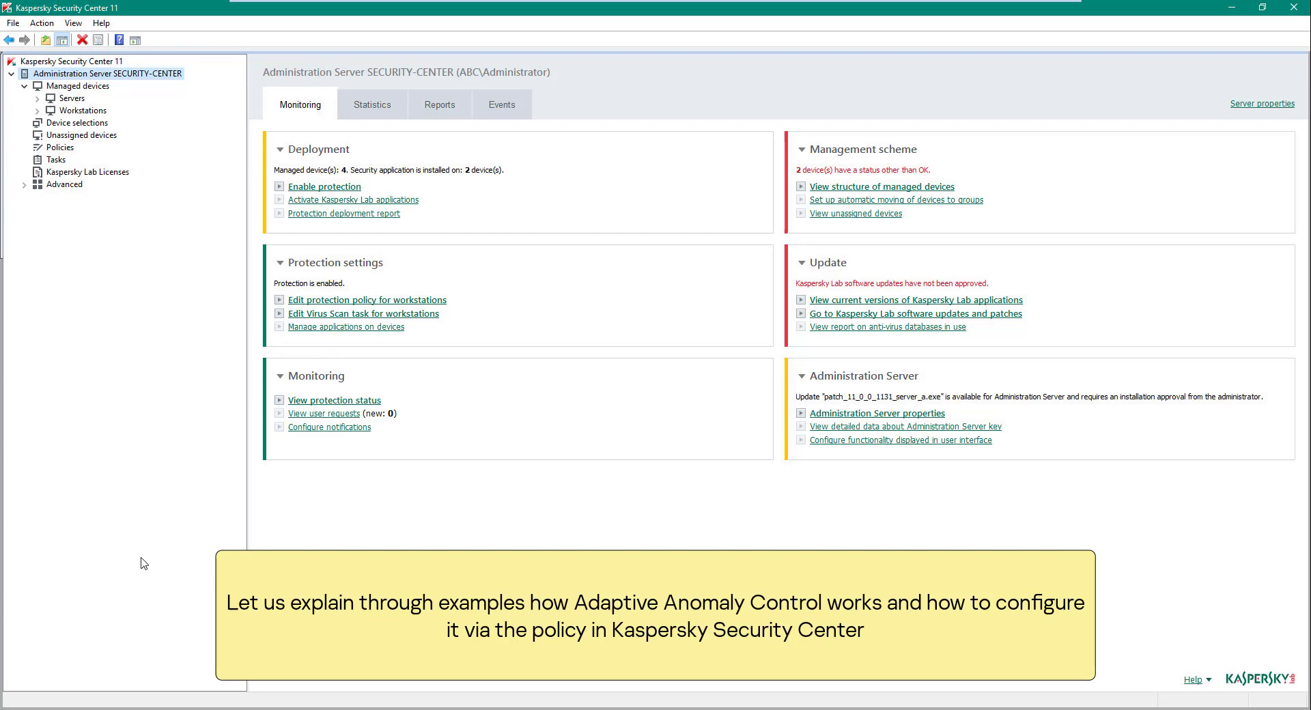
Open the Kaspersky Endpoint Security for Windows (11.1.1) policy of the managed devices and show its Adaptive Anomaly Control settings.
left_click(94, 93)
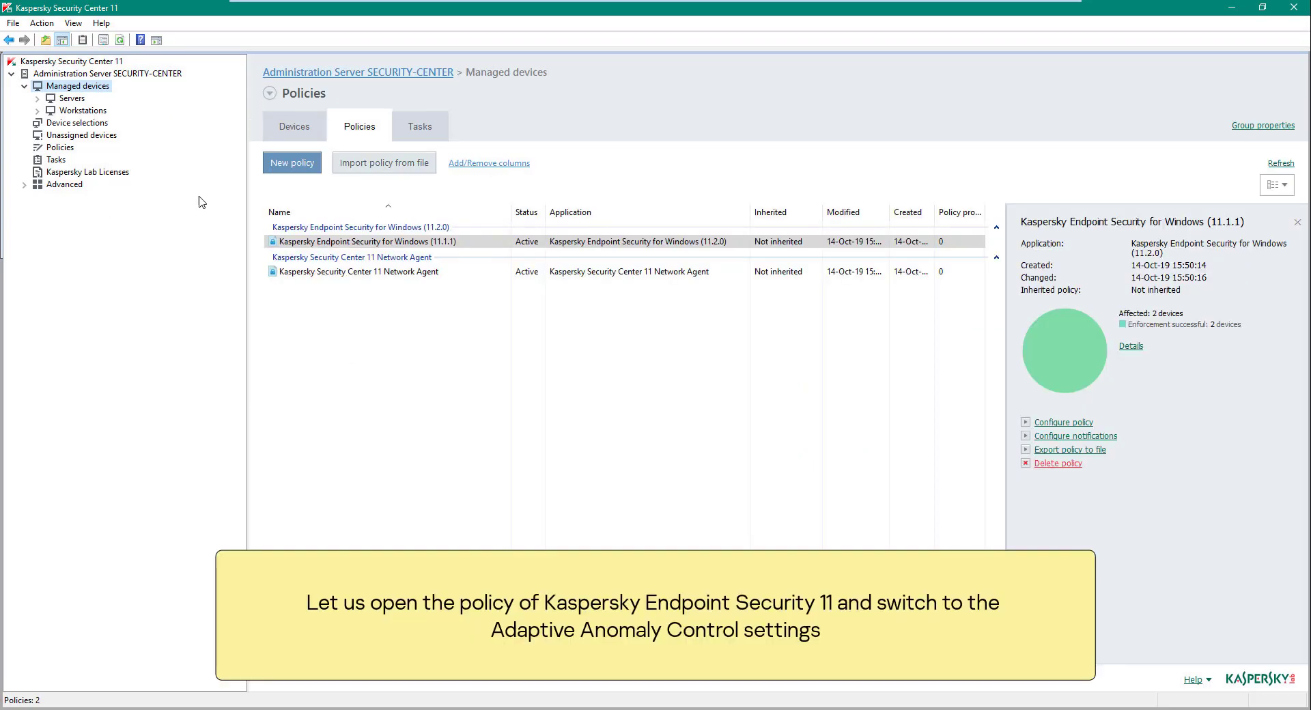
left_click(297, 243)
double_click(296, 243)
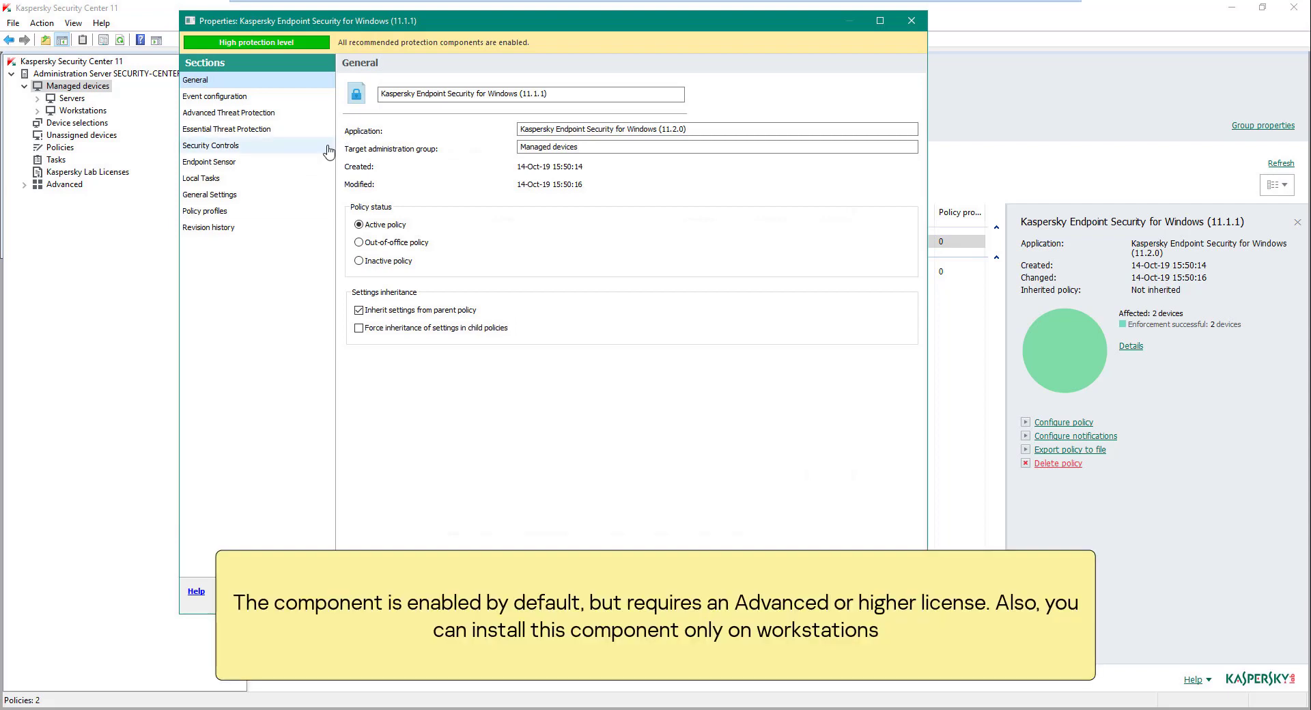
left_click(327, 147)
left_click(326, 211)
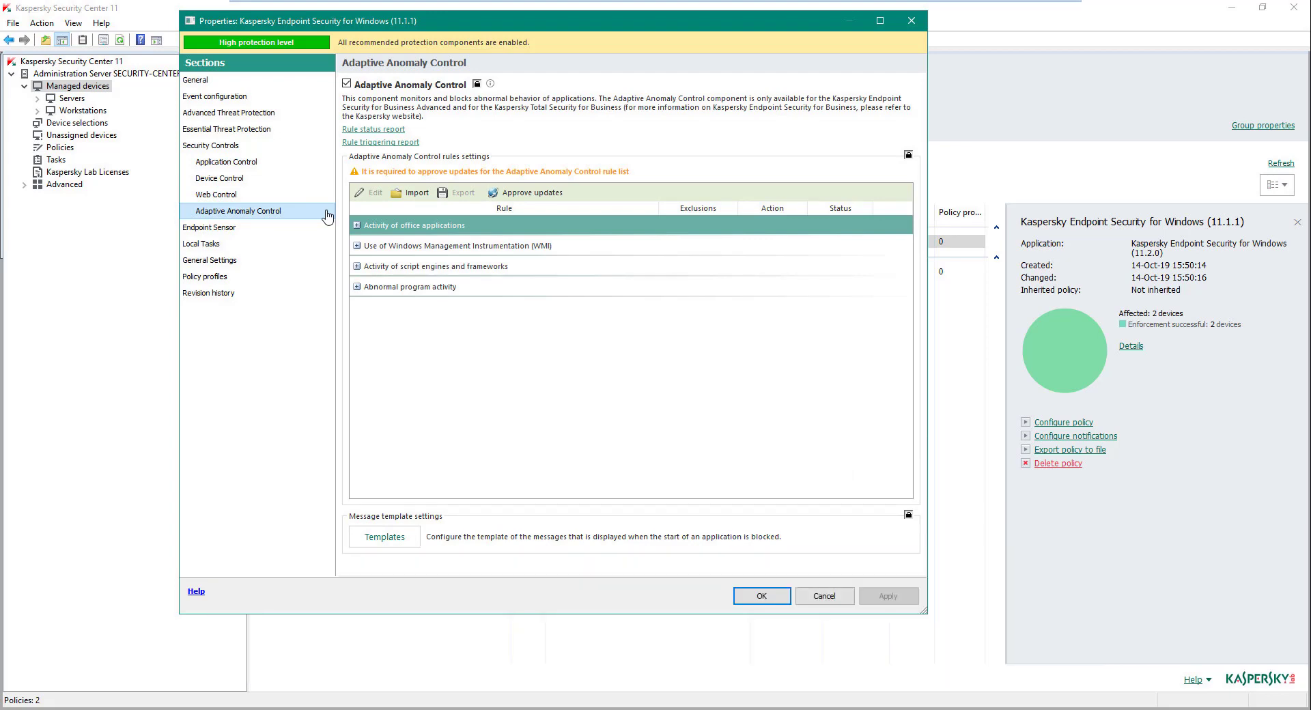
Approve the Adaptive Anomaly Control rule updates and set the "Start of Microsoft PowerShell from office application" rule's action to Block.
left_click(356, 226)
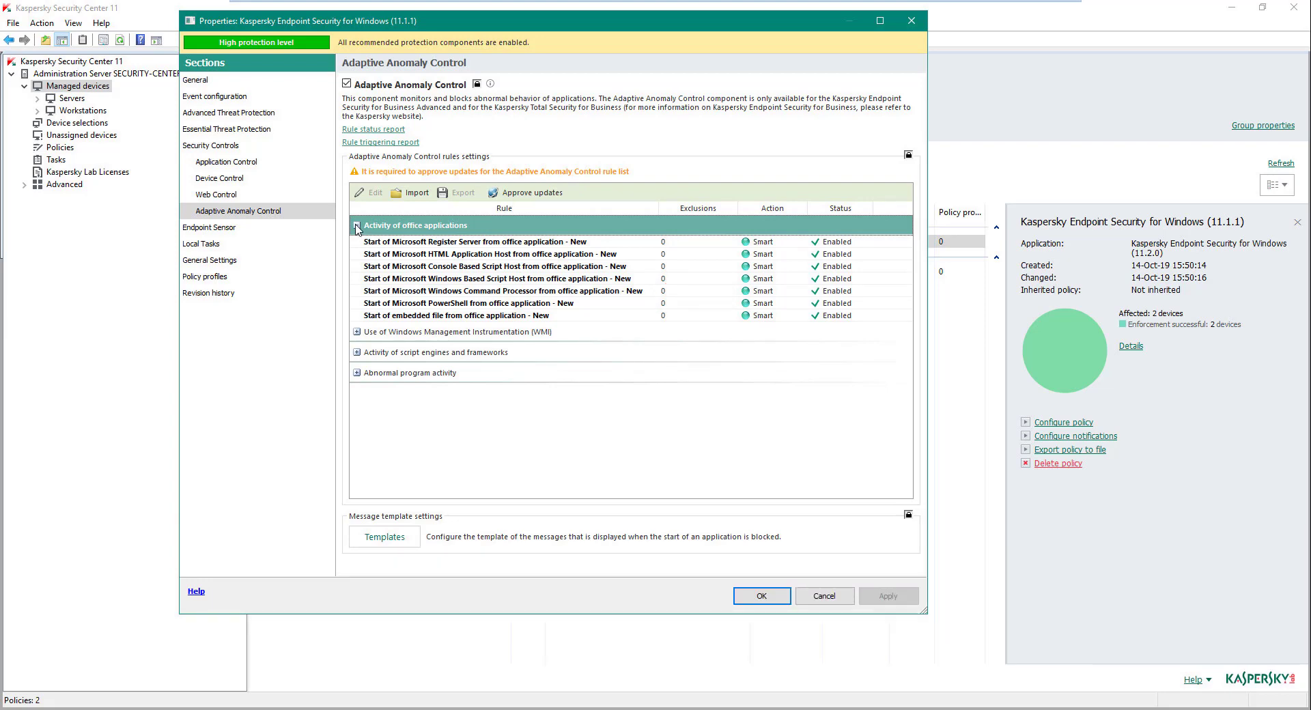
left_click(516, 196)
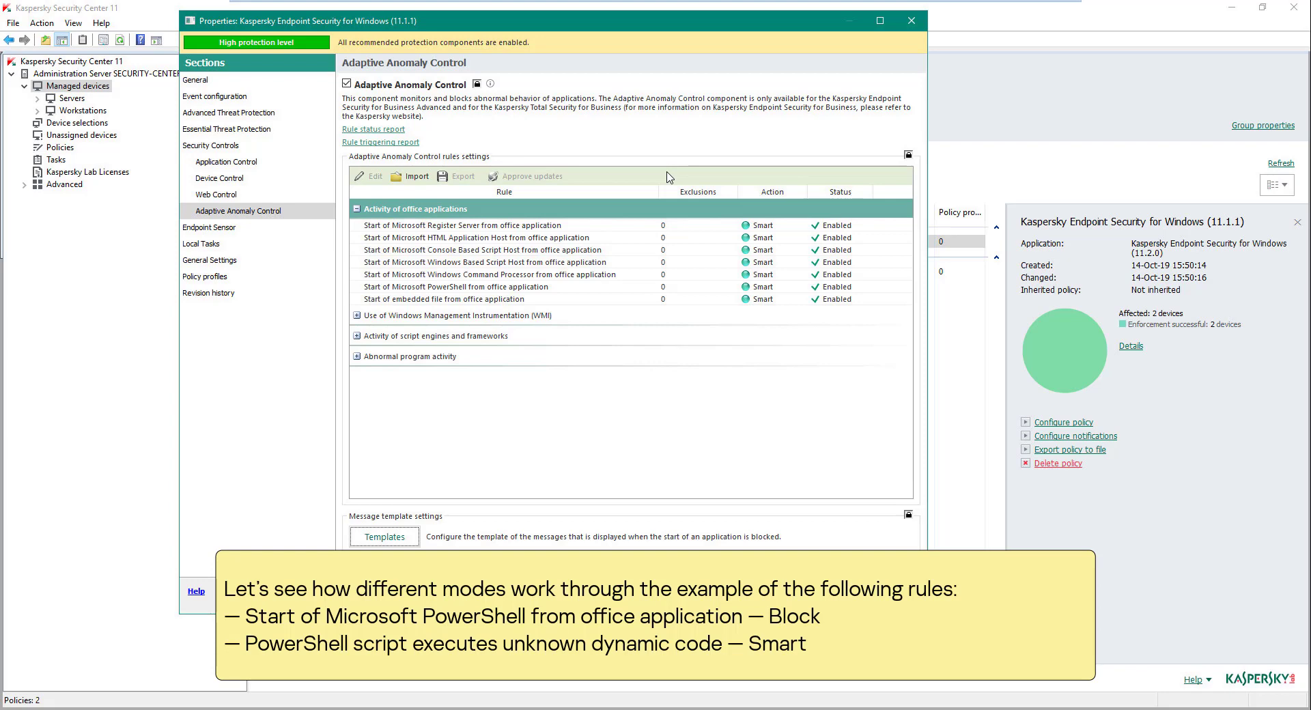
left_click(379, 287)
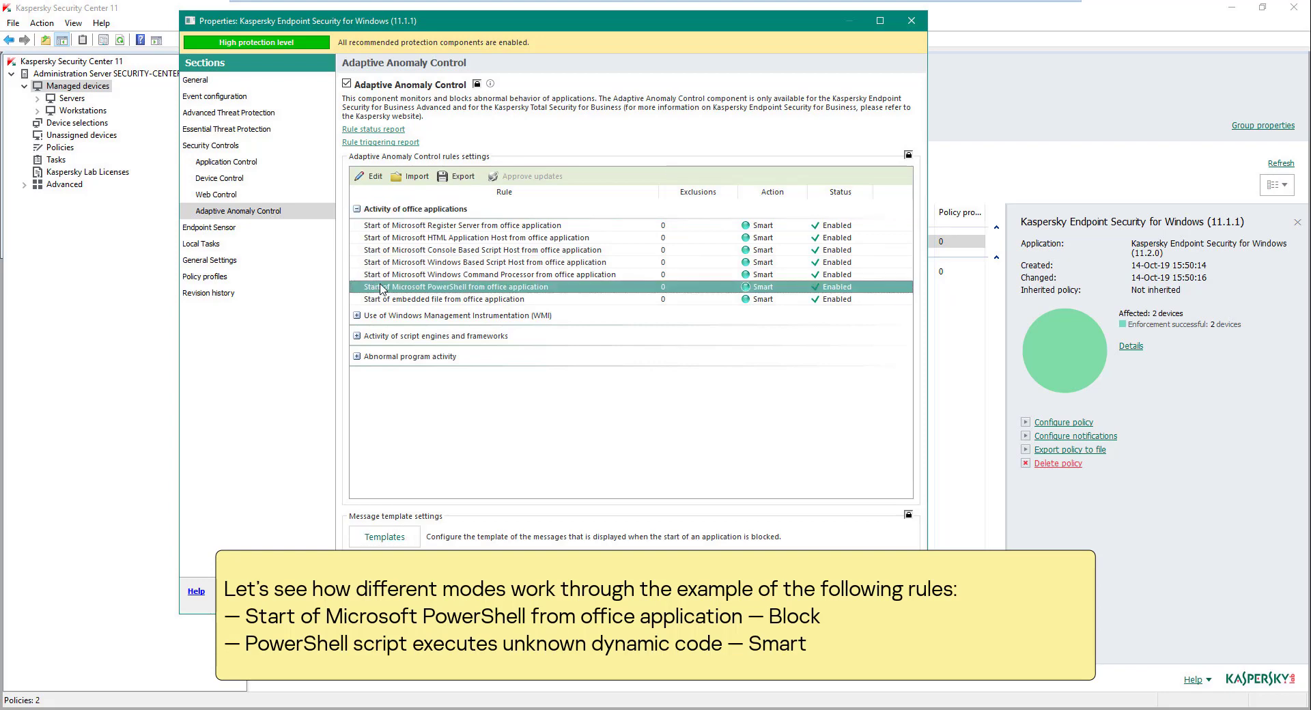
left_click(761, 287)
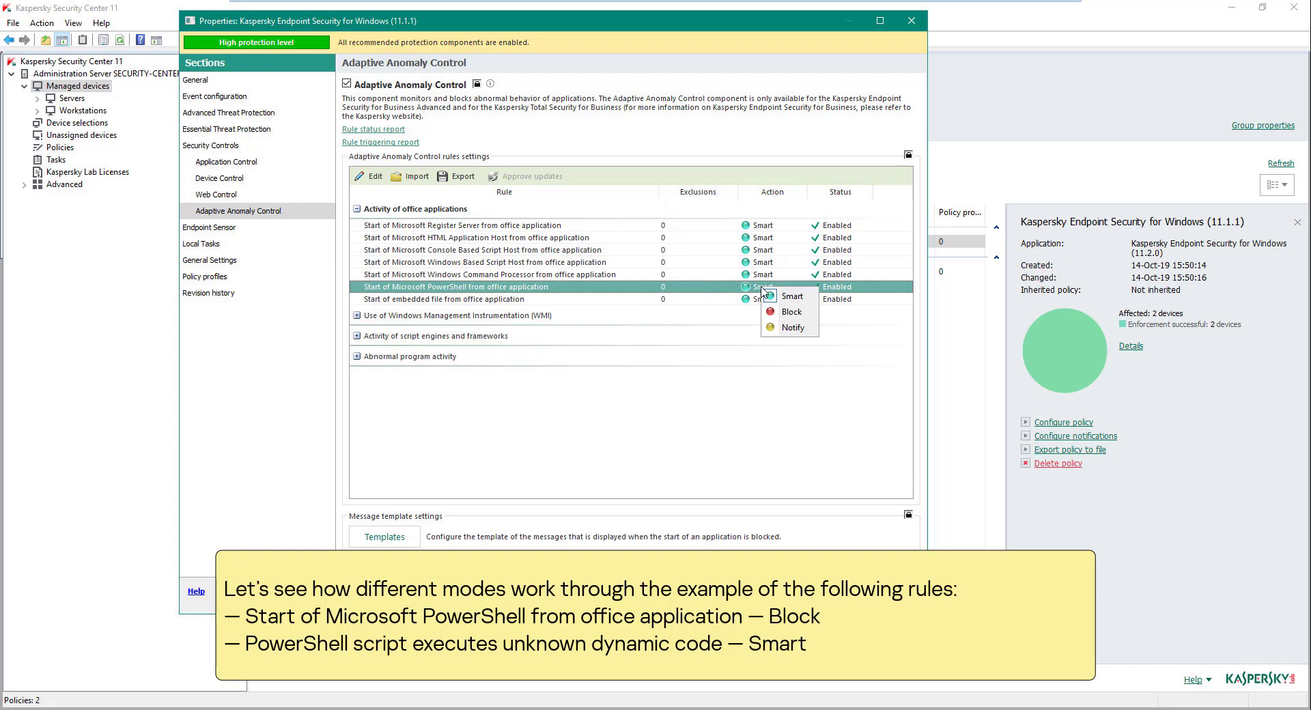
left_click(790, 312)
Set the action of the "PowerShell script executes unknown dynamic code" rule under Activity of script engines and frameworks to Smart.
left_click(357, 336)
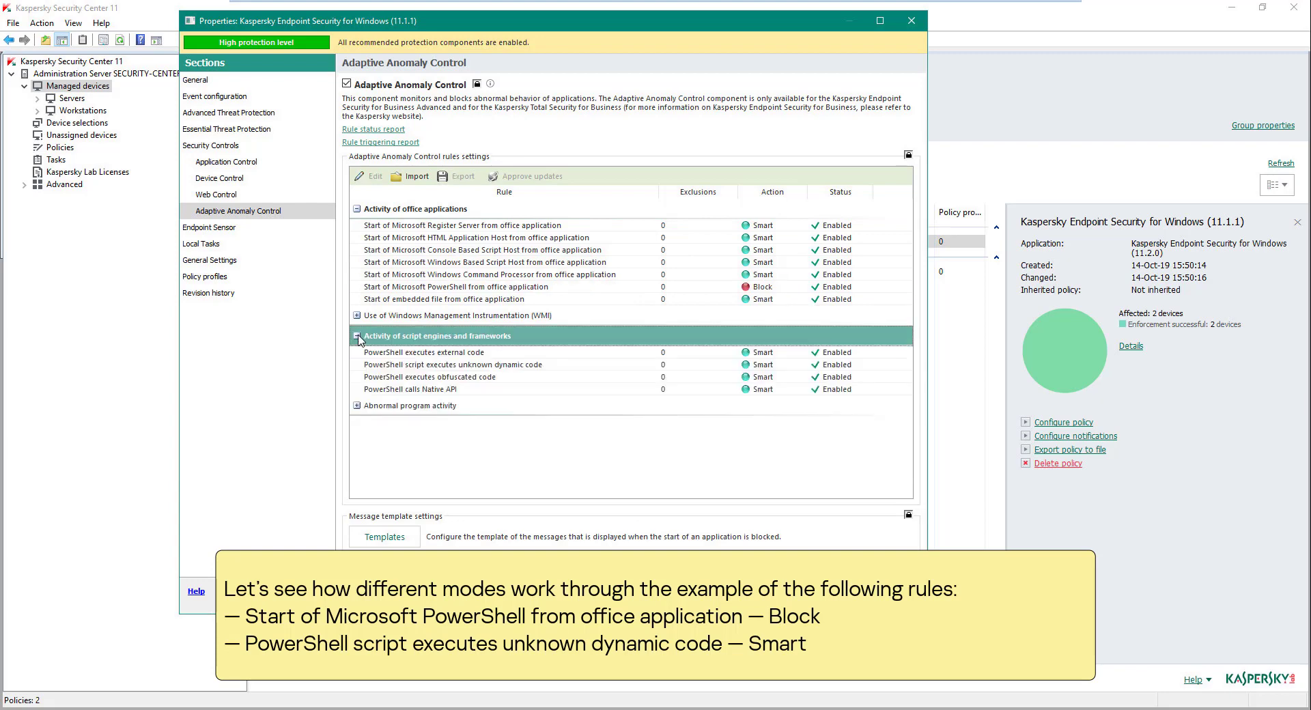
left_click(654, 366)
left_click(763, 367)
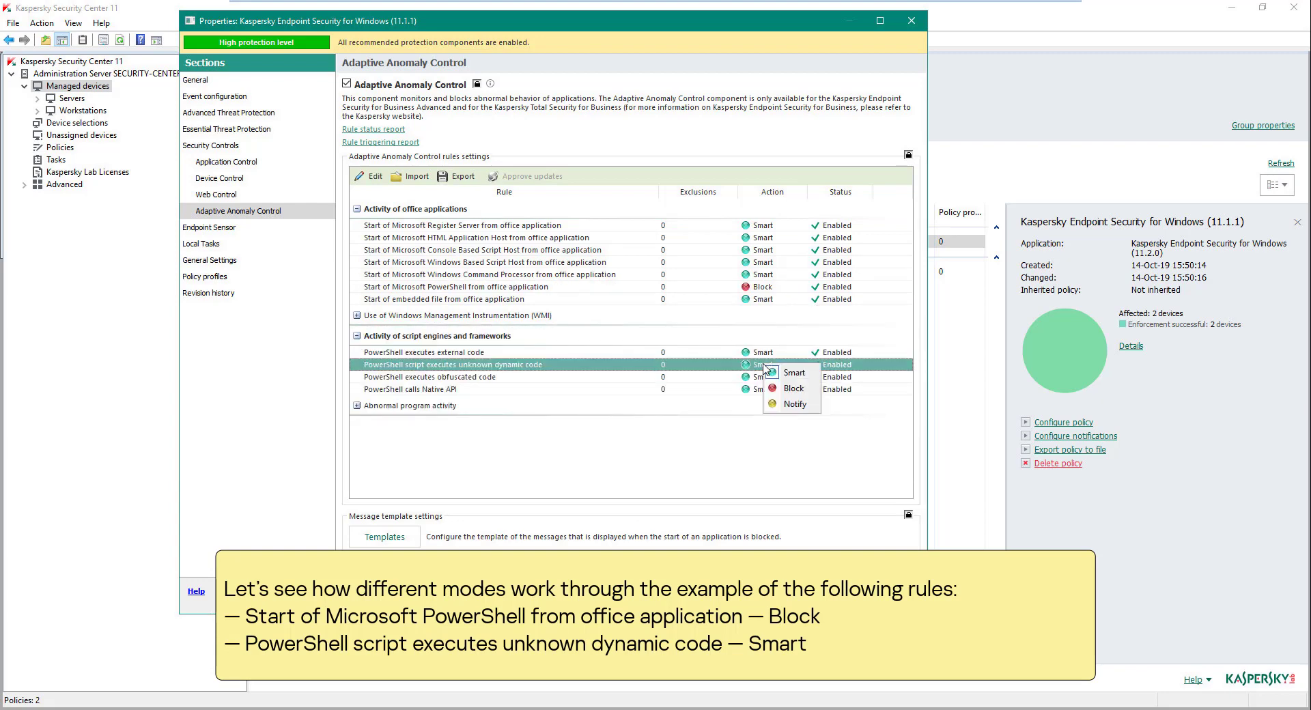
left_click(791, 373)
Set the "Untrusted application with a system-like name" rule under Abnormal program activity to Notify and save the policy.
left_click(356, 406)
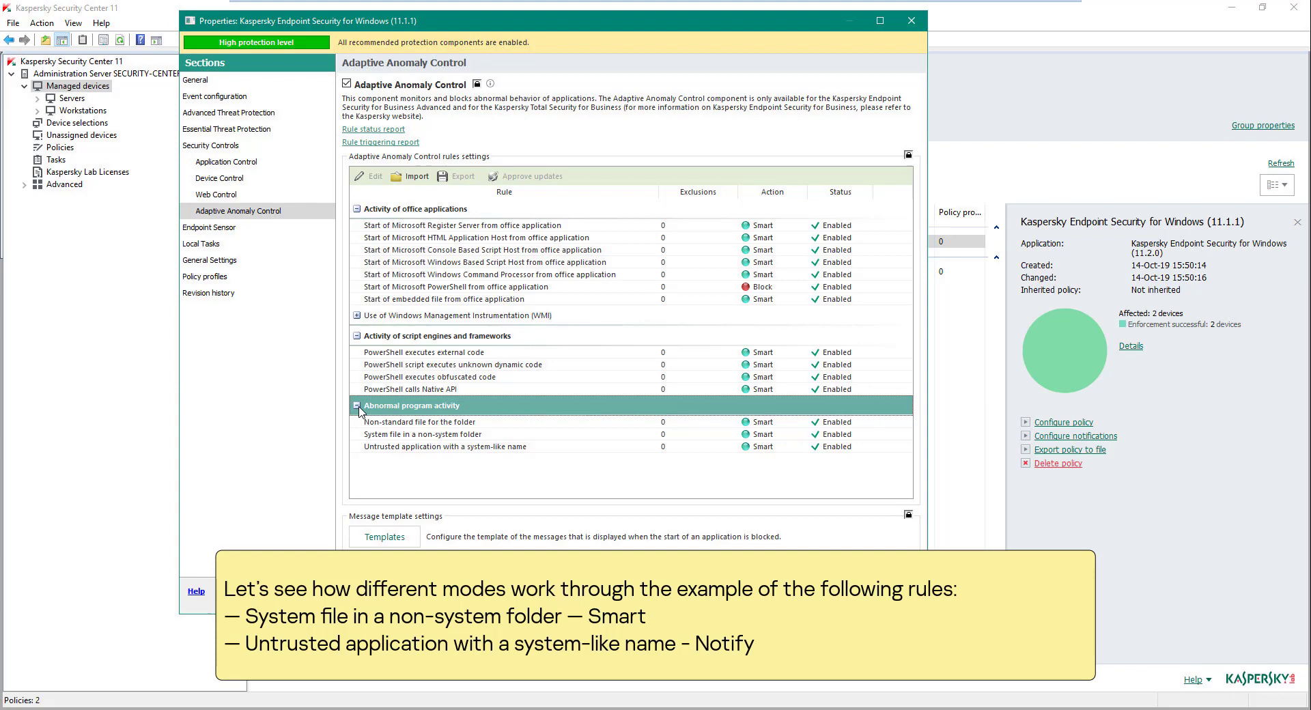
left_click(637, 448)
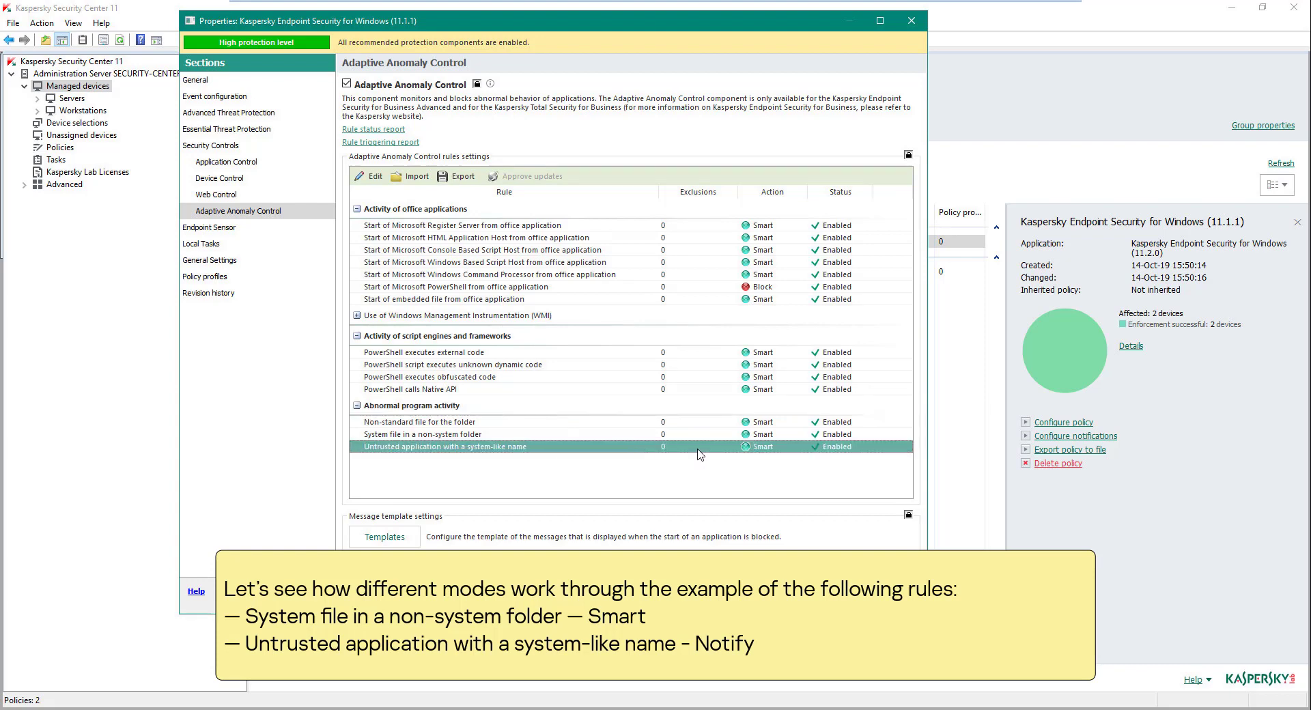
left_click(760, 448)
left_click(789, 491)
left_click(767, 601)
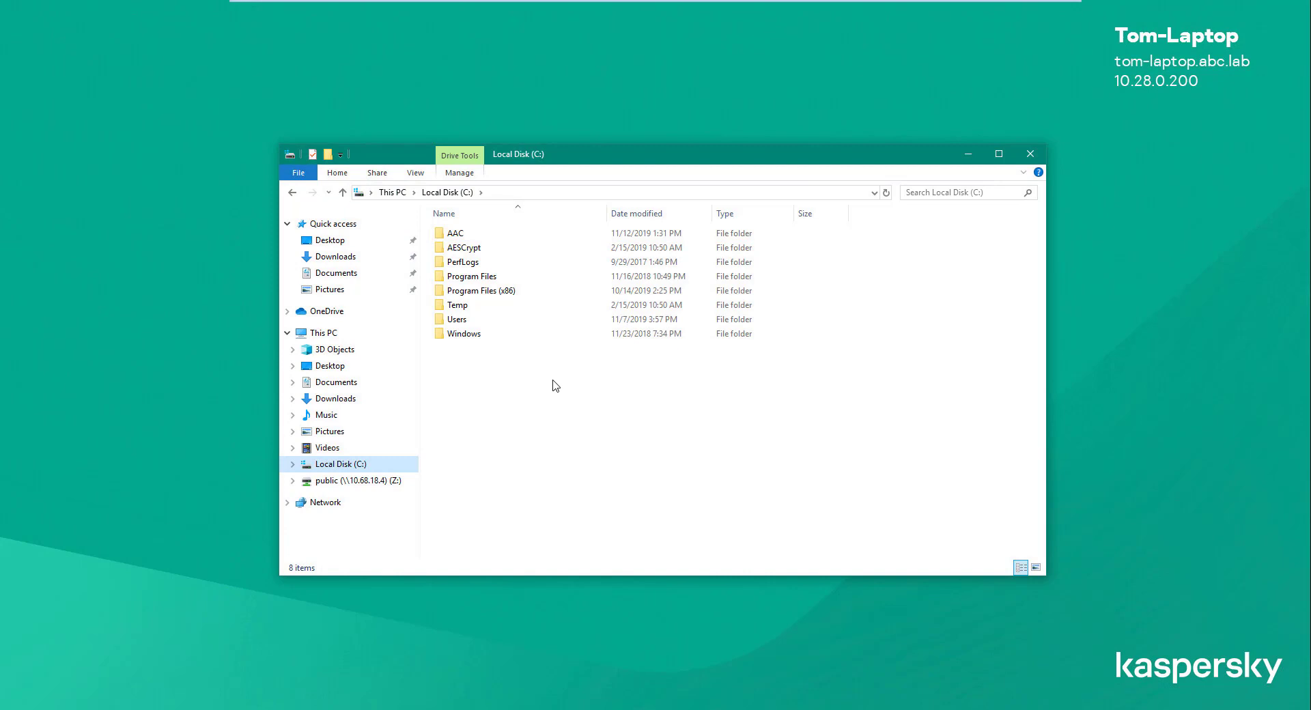
On the client laptop, open the Order document from C:\AAC in Word, enable its macro content, end the macro and close the document.
double_click(490, 237)
double_click(490, 237)
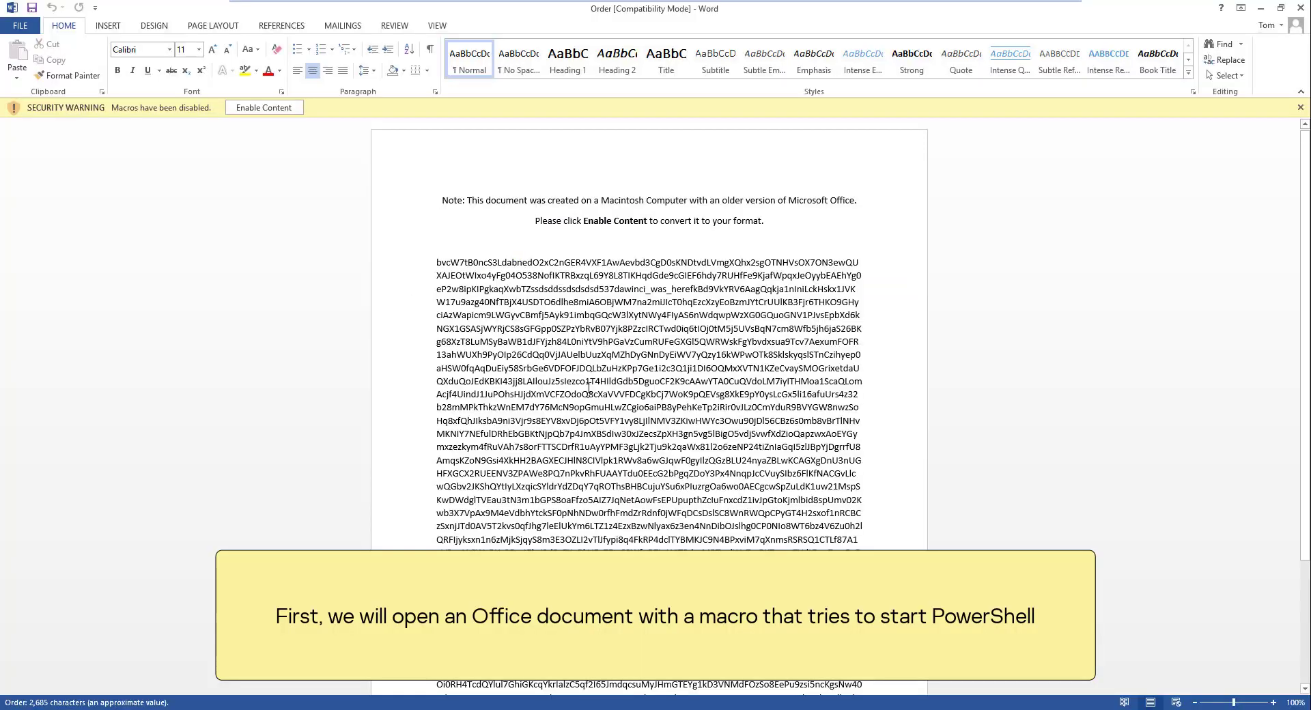
left_click(266, 107)
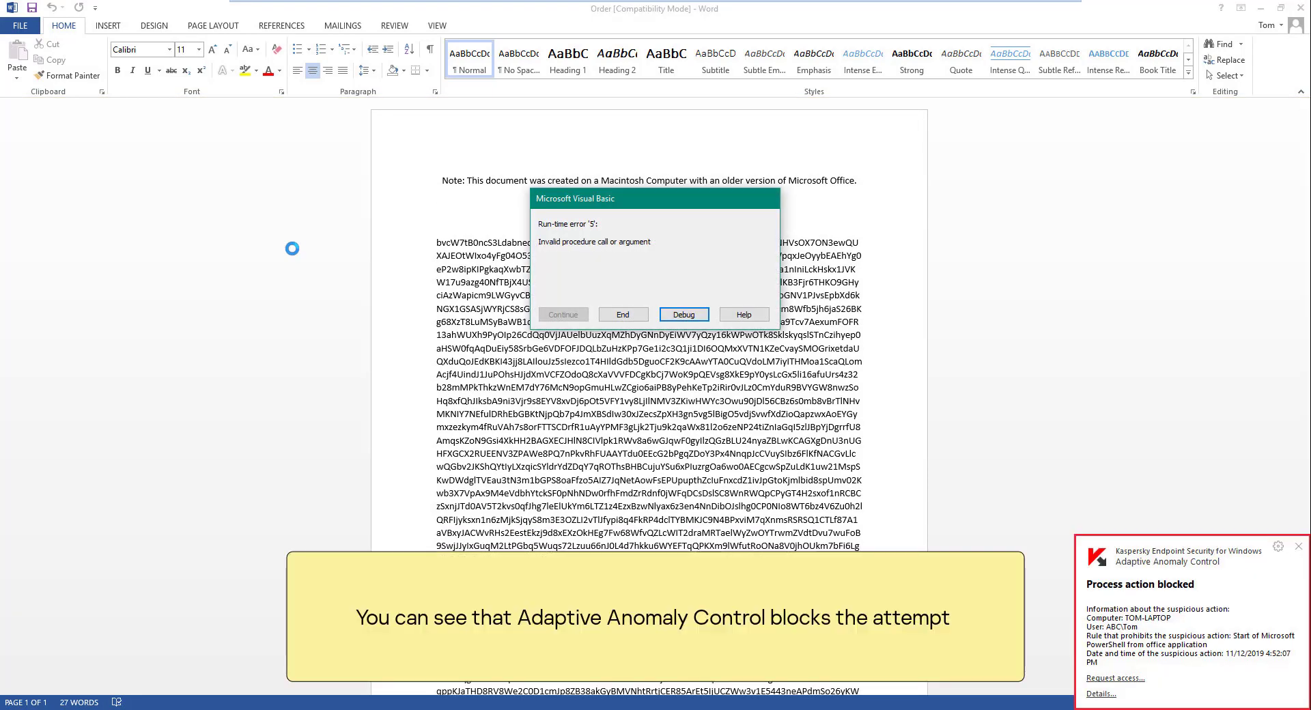
left_click(609, 318)
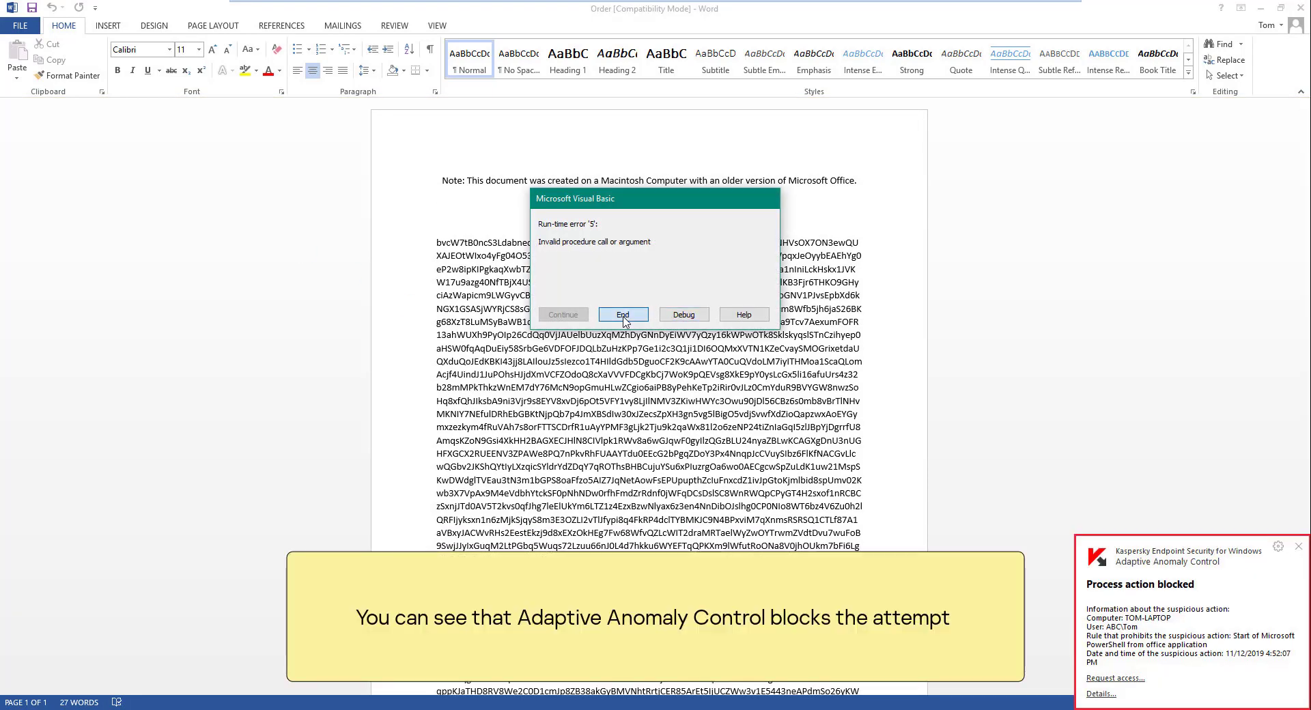
left_click(1300, 8)
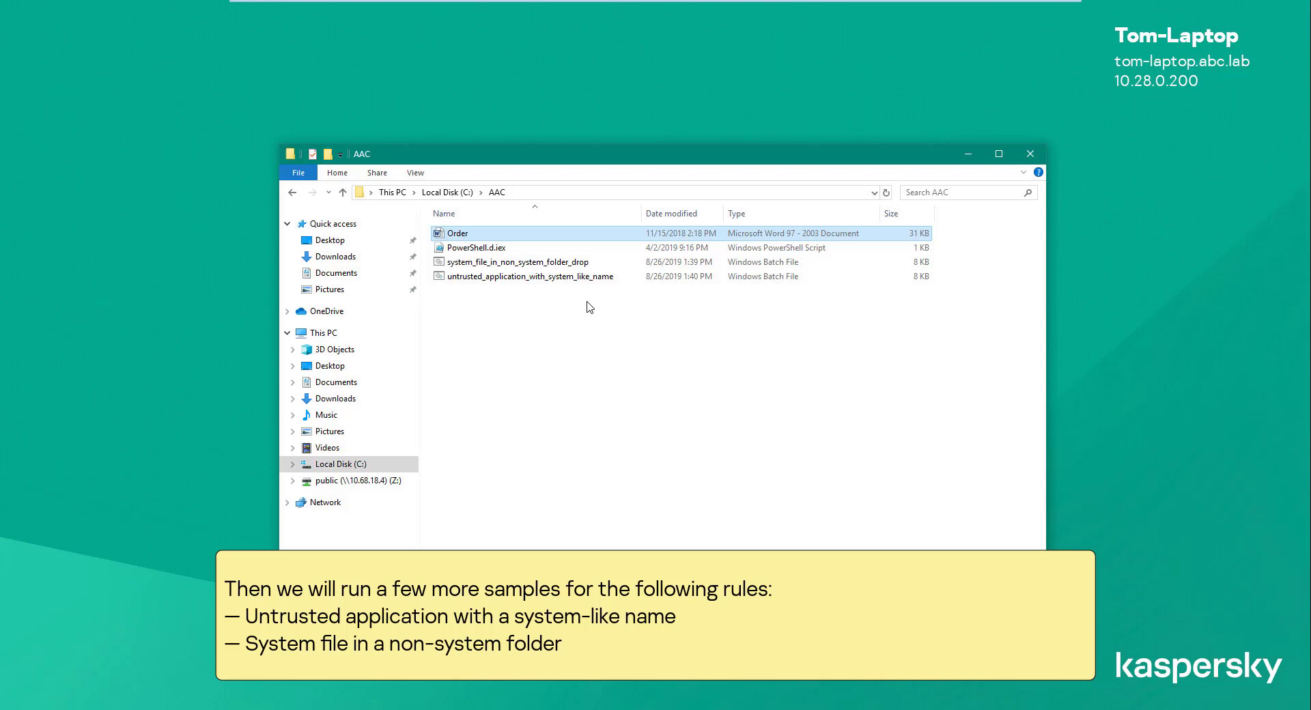
Run the untrusted_application_with_system_like_name and system_file_in_non_system_folder_drop batch files in the AAC folder and dismiss their message boxes.
left_click(590, 280)
double_click(589, 280)
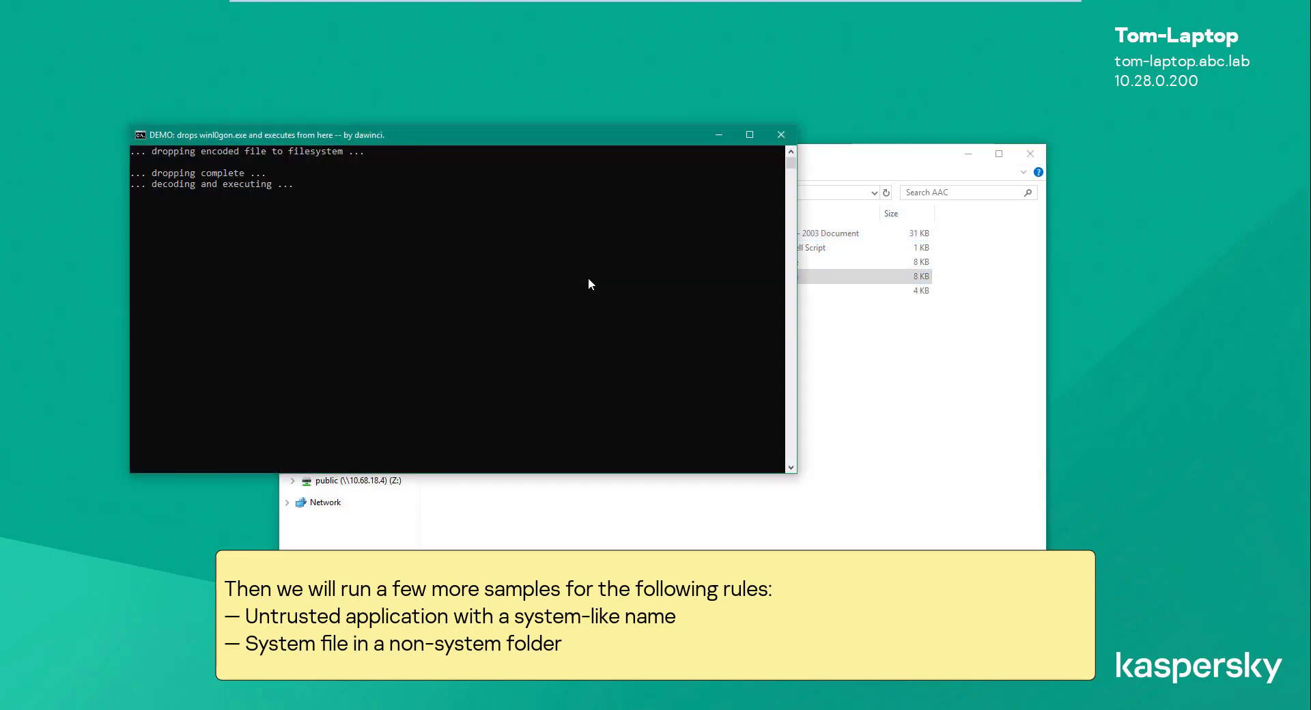
left_click(721, 406)
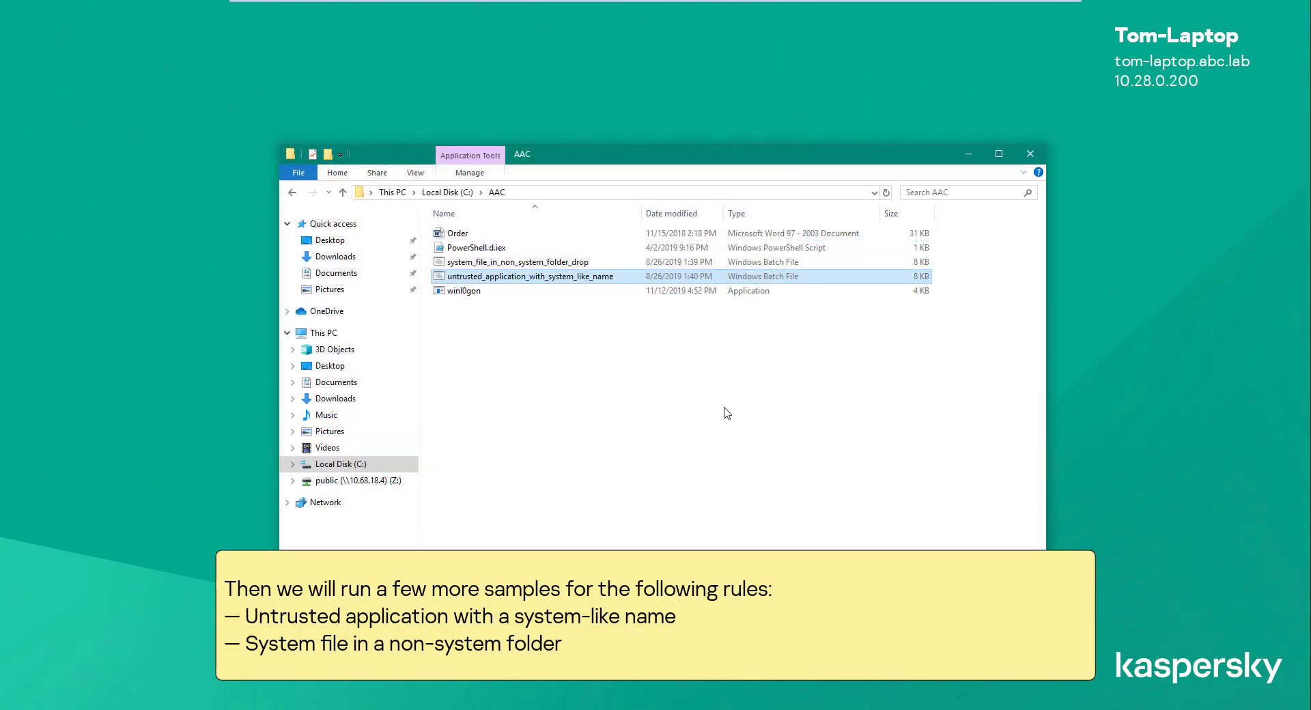
double_click(612, 263)
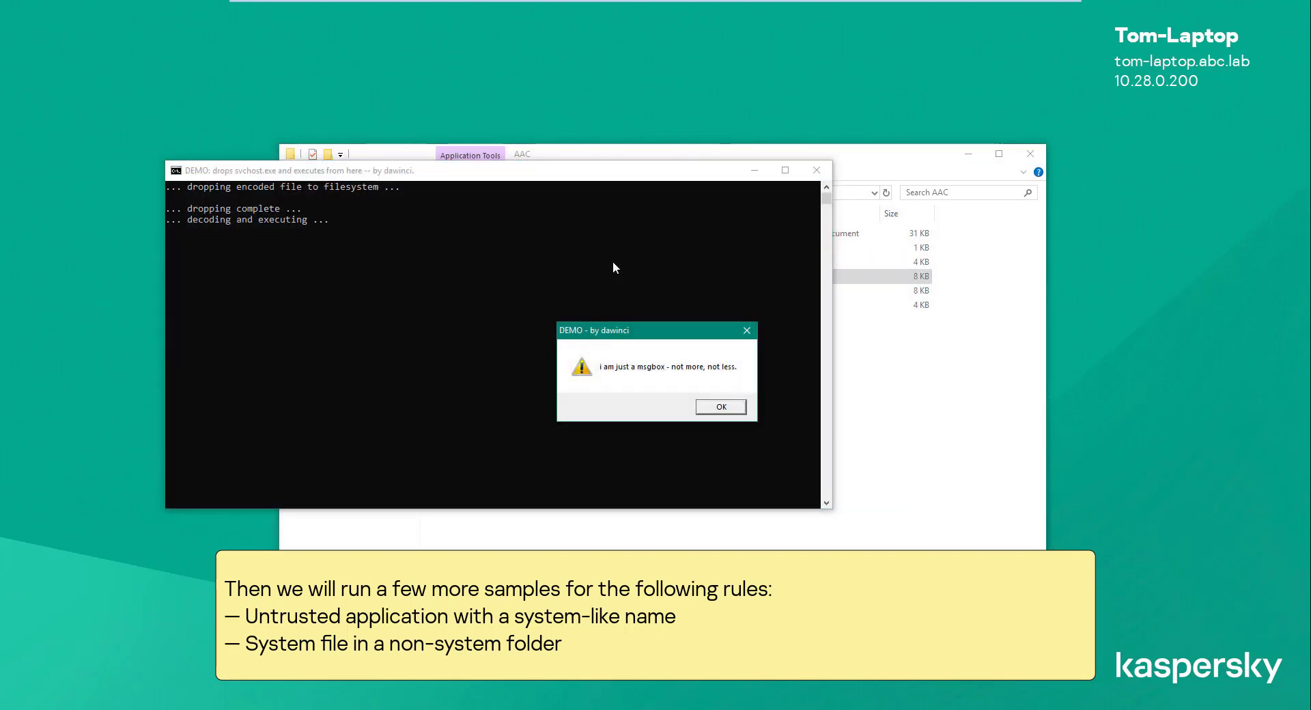
left_click(714, 409)
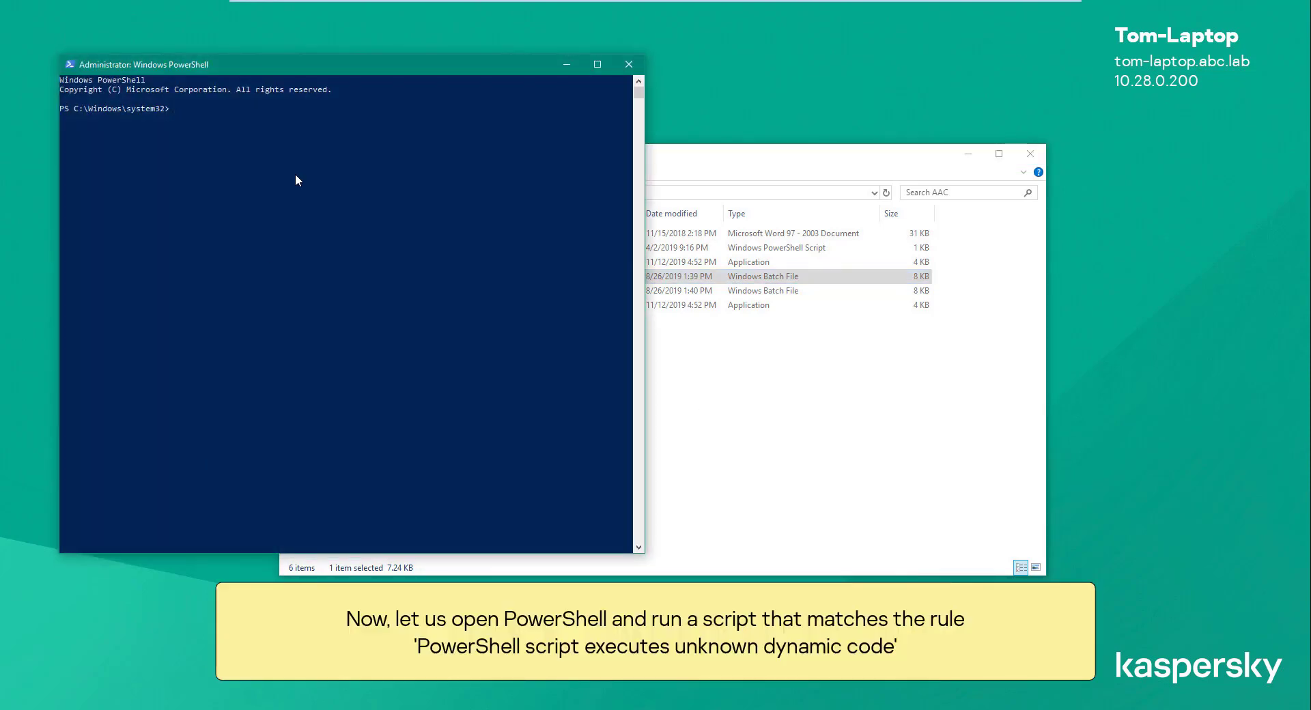
In the administrator PowerShell window, change to C:\AAC and run the PowerShell.d.iex script.
type("cd c:\\a")
key("Tab")
key("Return")
type("pow")
key("Tab")
key("Return")
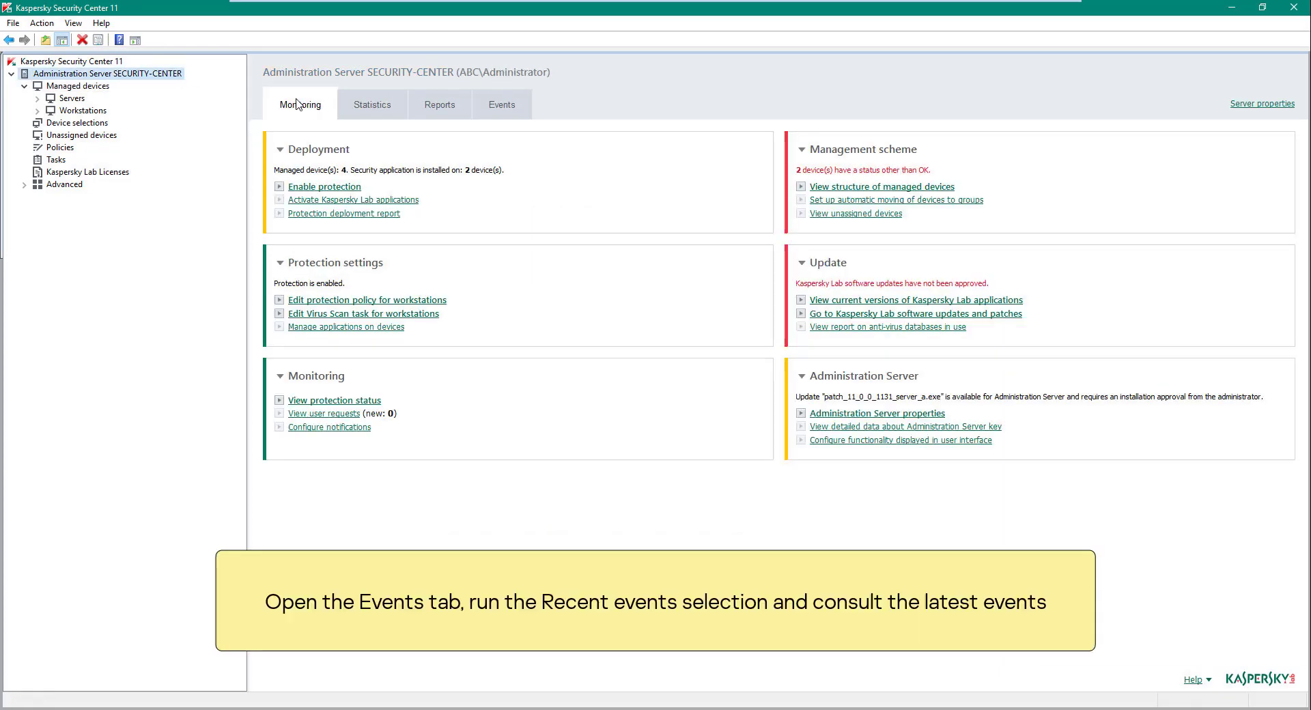
In Kaspersky Security Center, run the Recent events selection and examine the details of the "Process action blocked" and "Process action skipped" events.
left_click(504, 108)
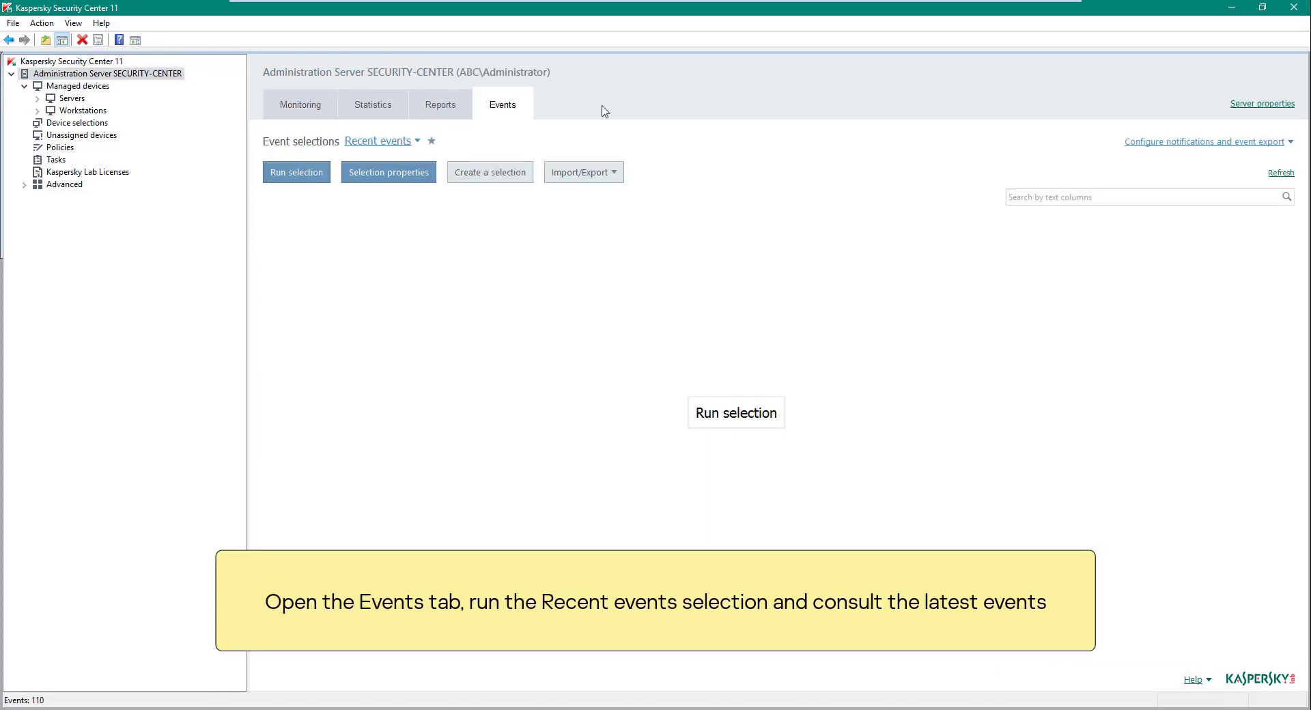
left_click(729, 404)
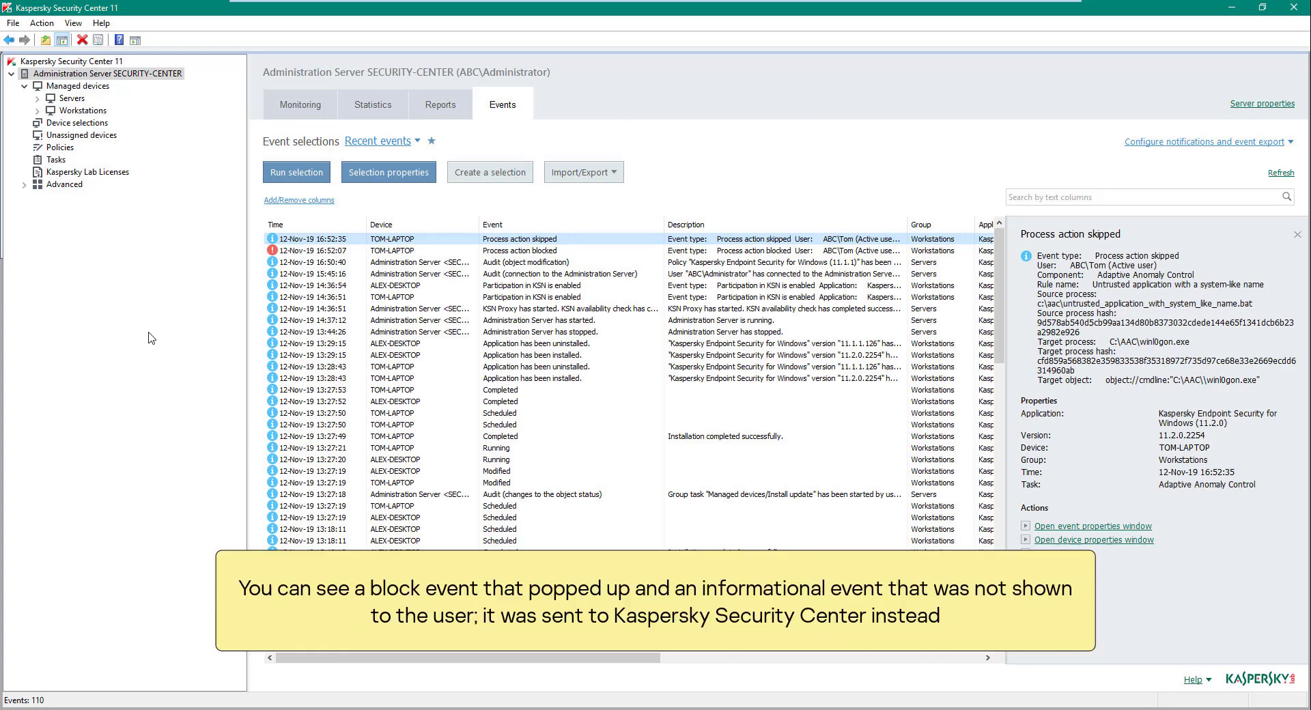
double_click(332, 252)
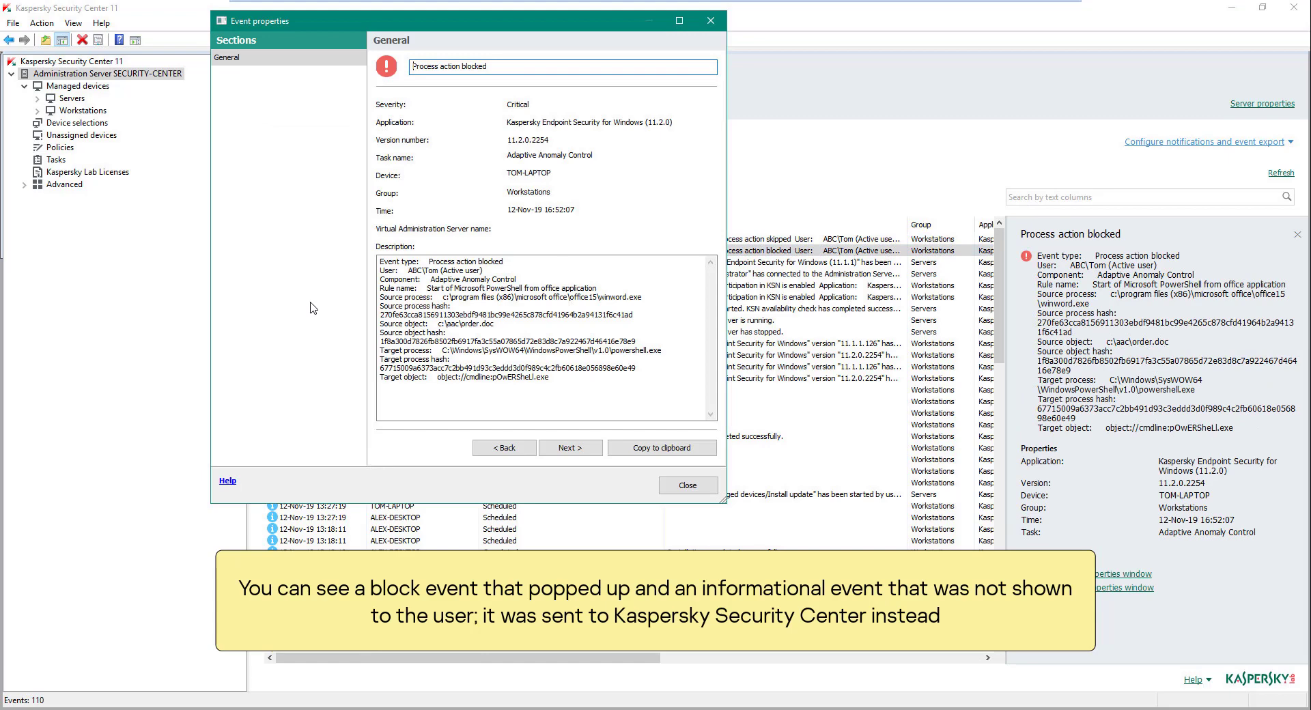
left_click(661, 489)
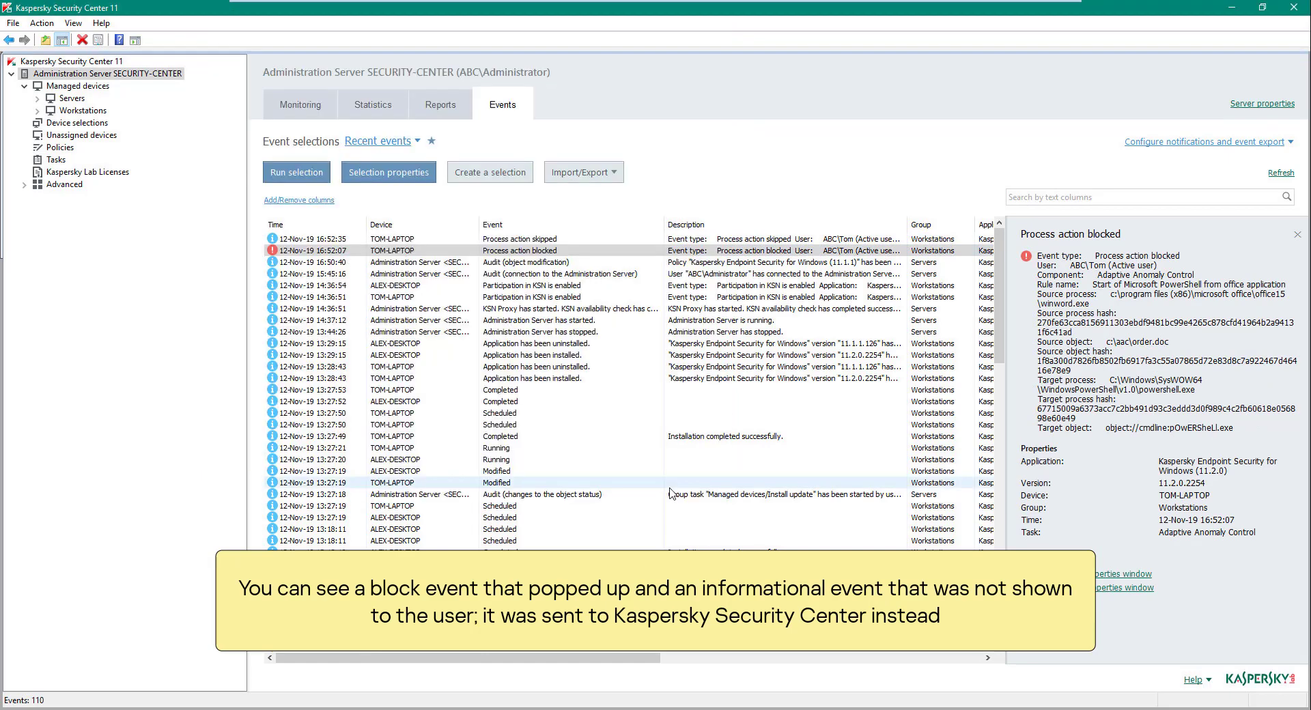
double_click(572, 244)
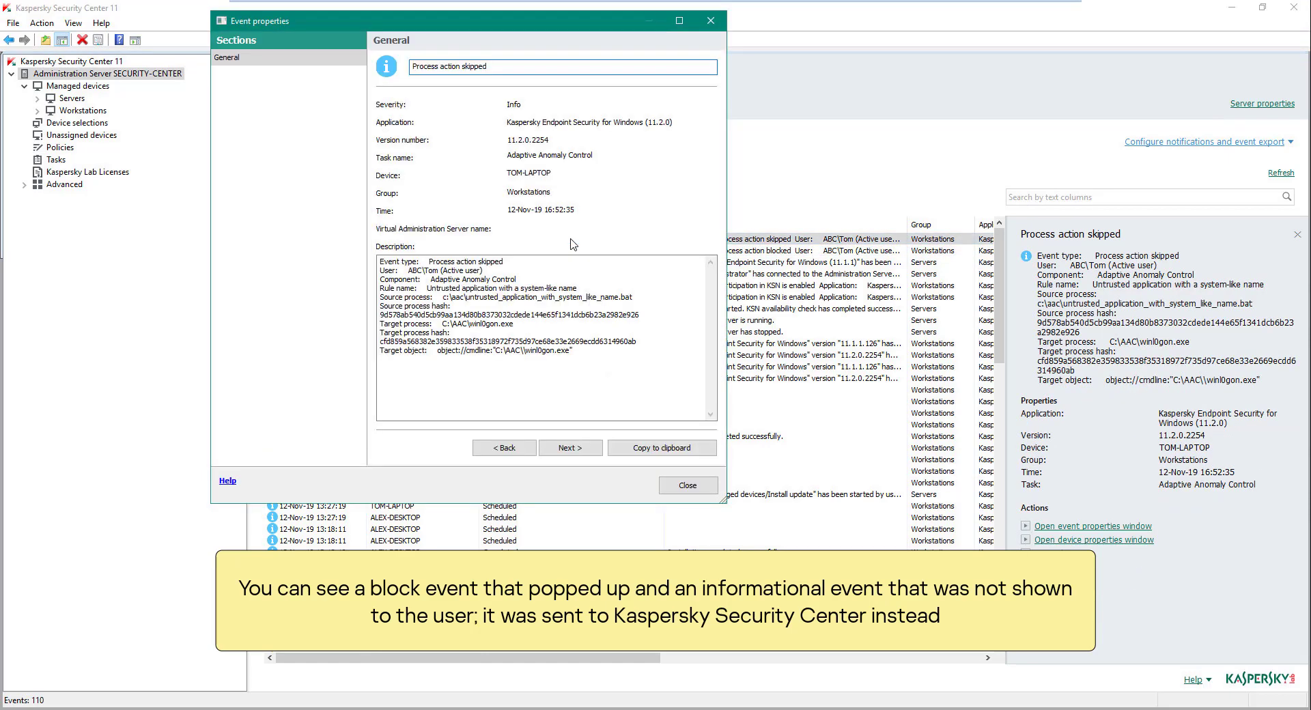
left_click(686, 486)
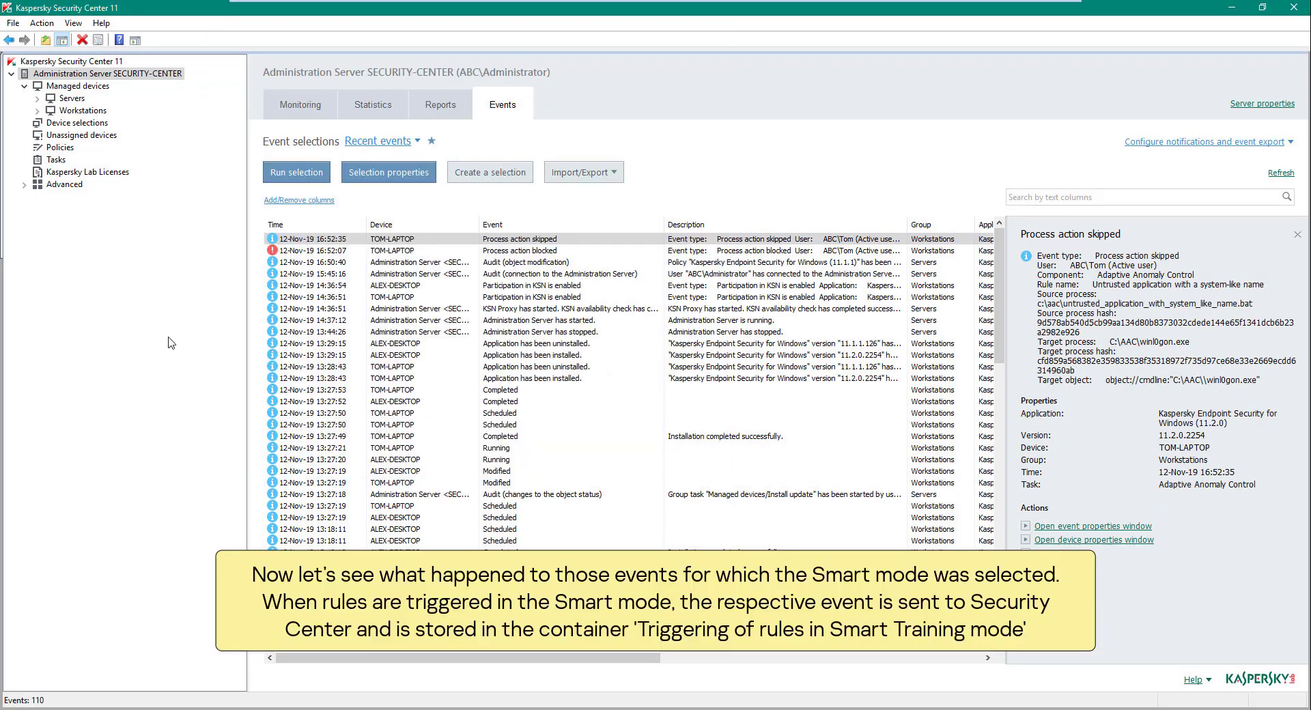
Confirm the "System file in a non-system folder" detection in the "Triggering of rules in Smart Training mode" repository.
left_click(25, 185)
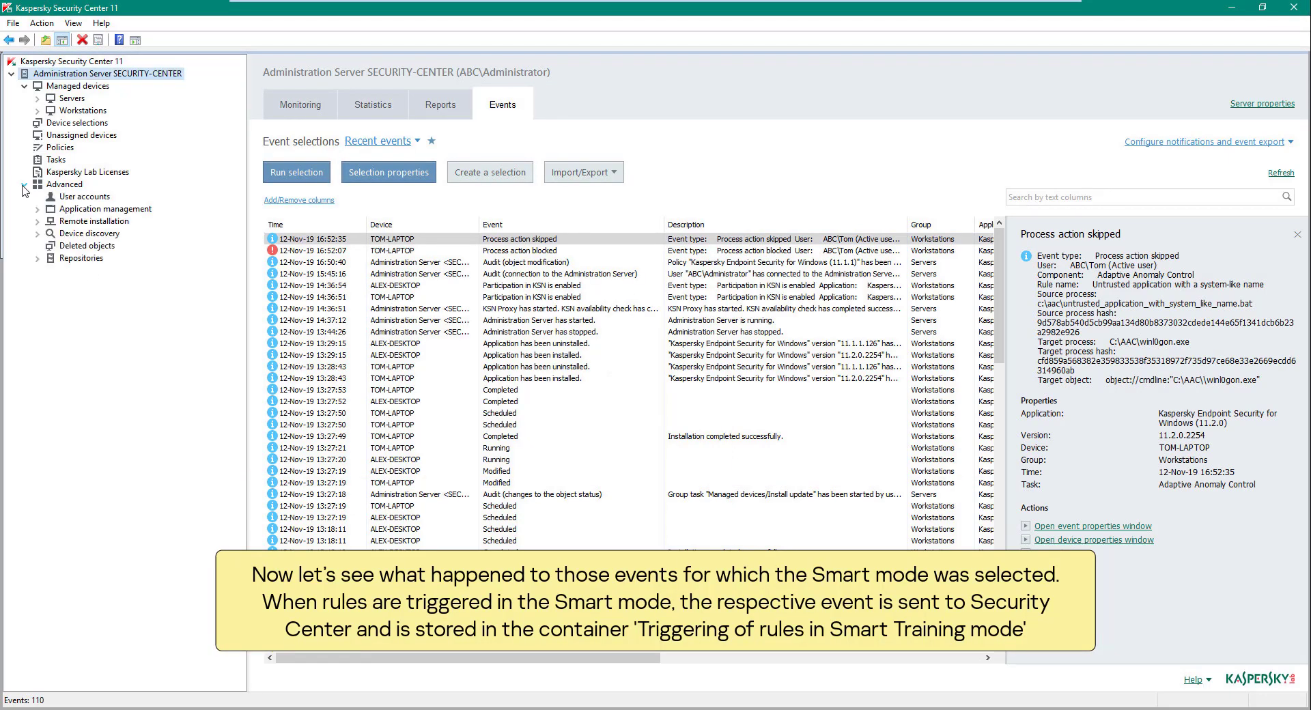
left_click(37, 259)
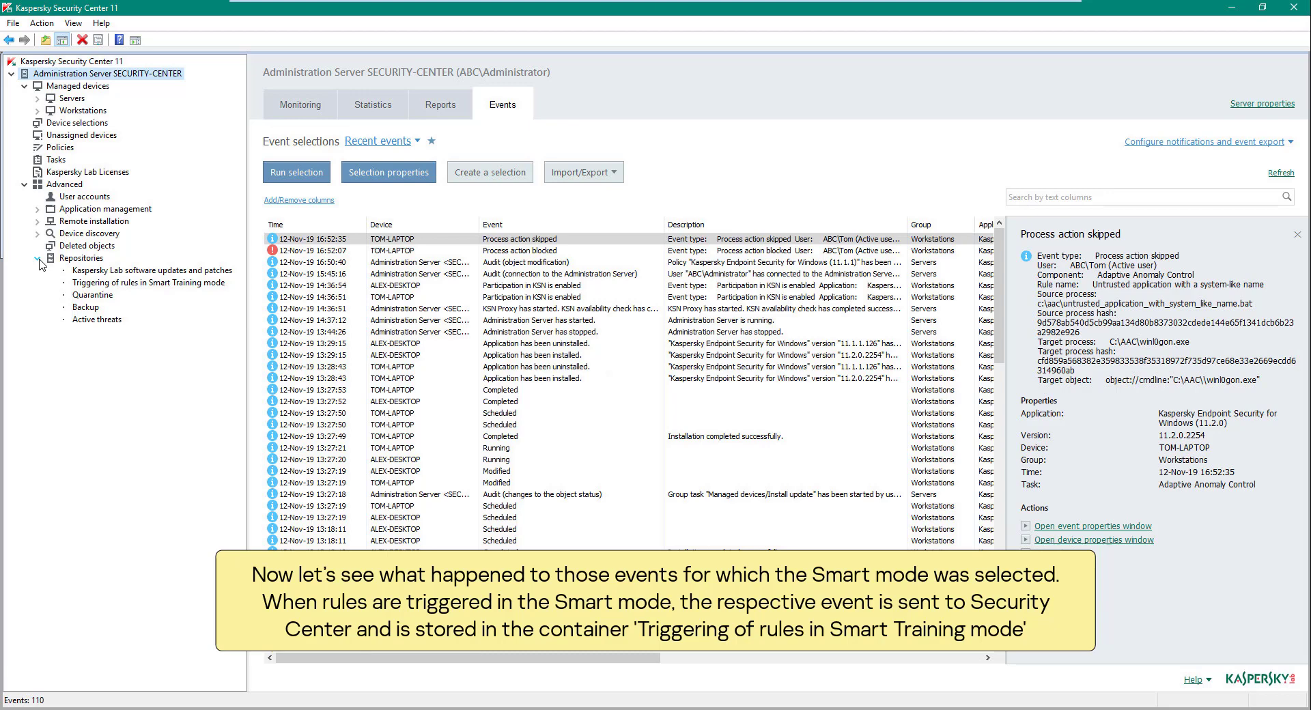
left_click(81, 286)
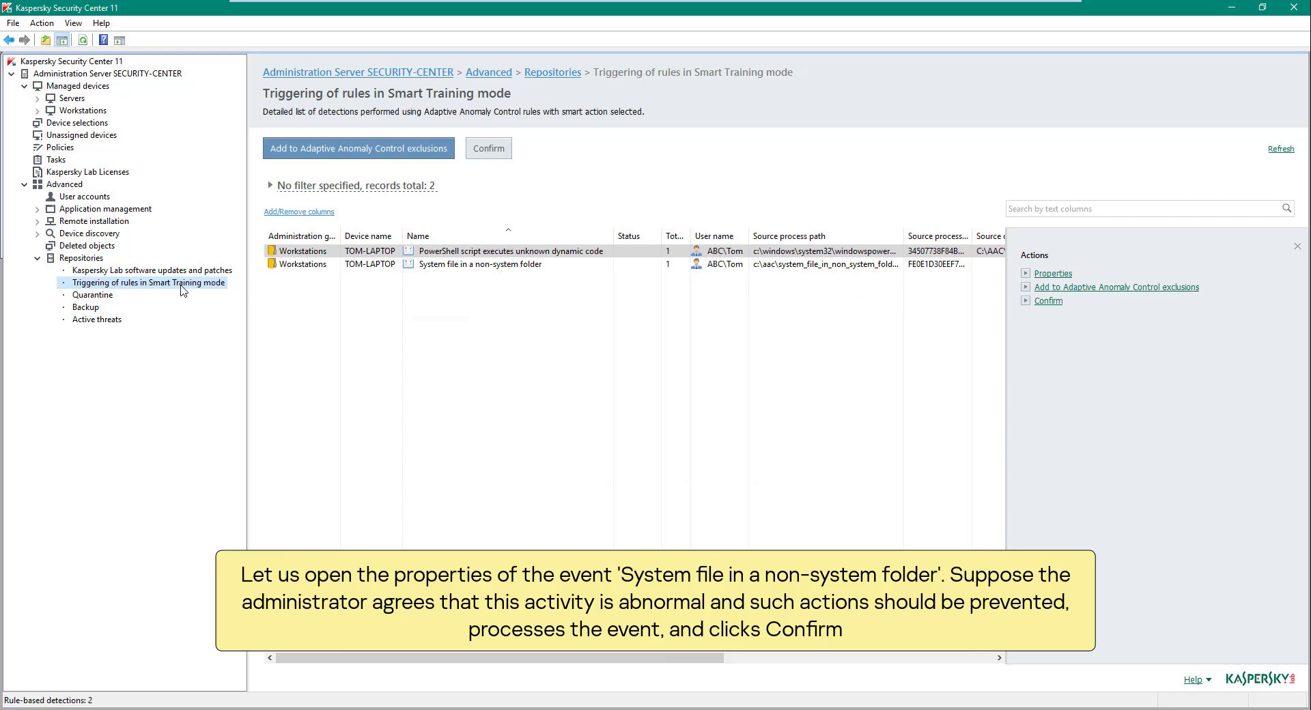
double_click(491, 264)
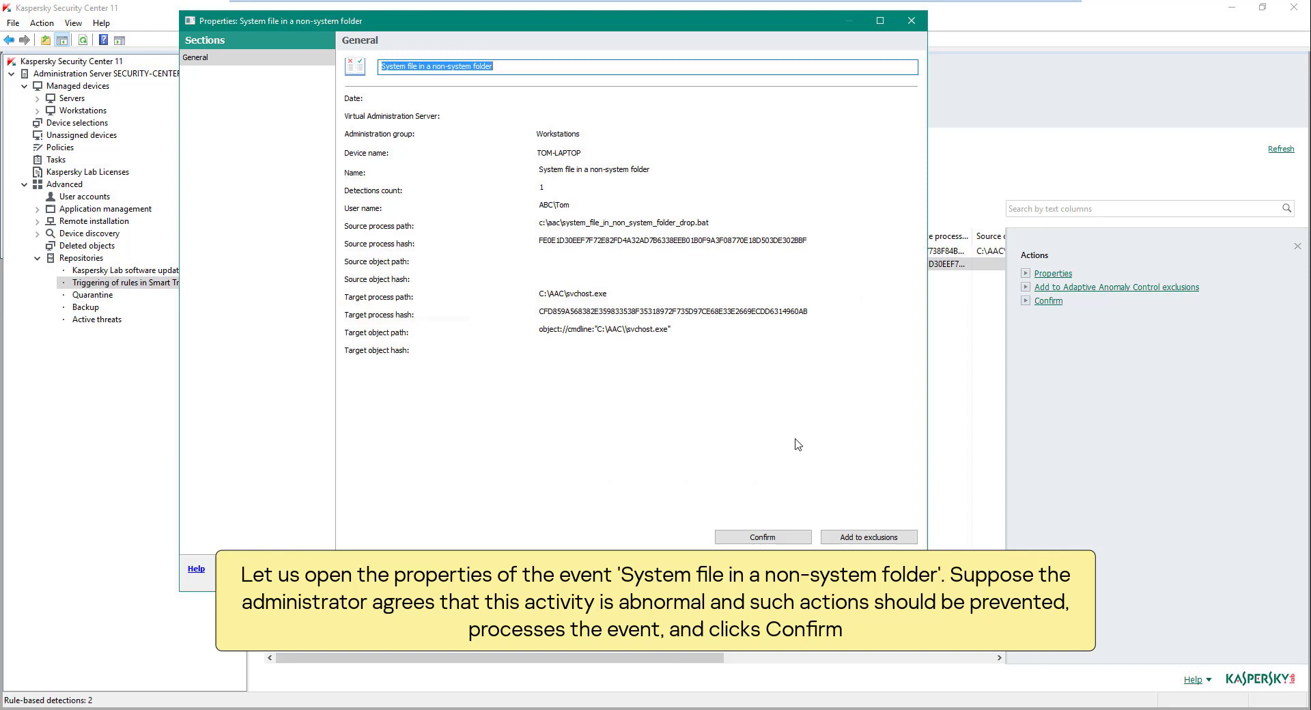
left_click(765, 541)
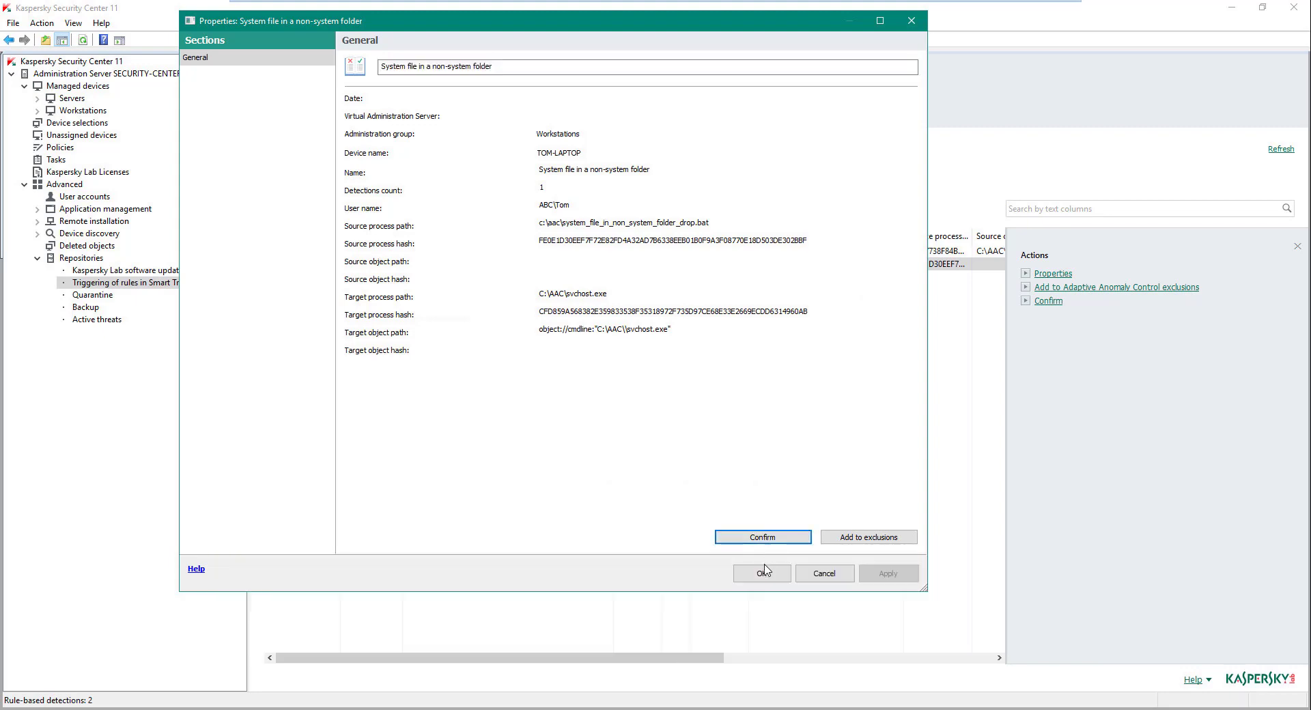
left_click(765, 568)
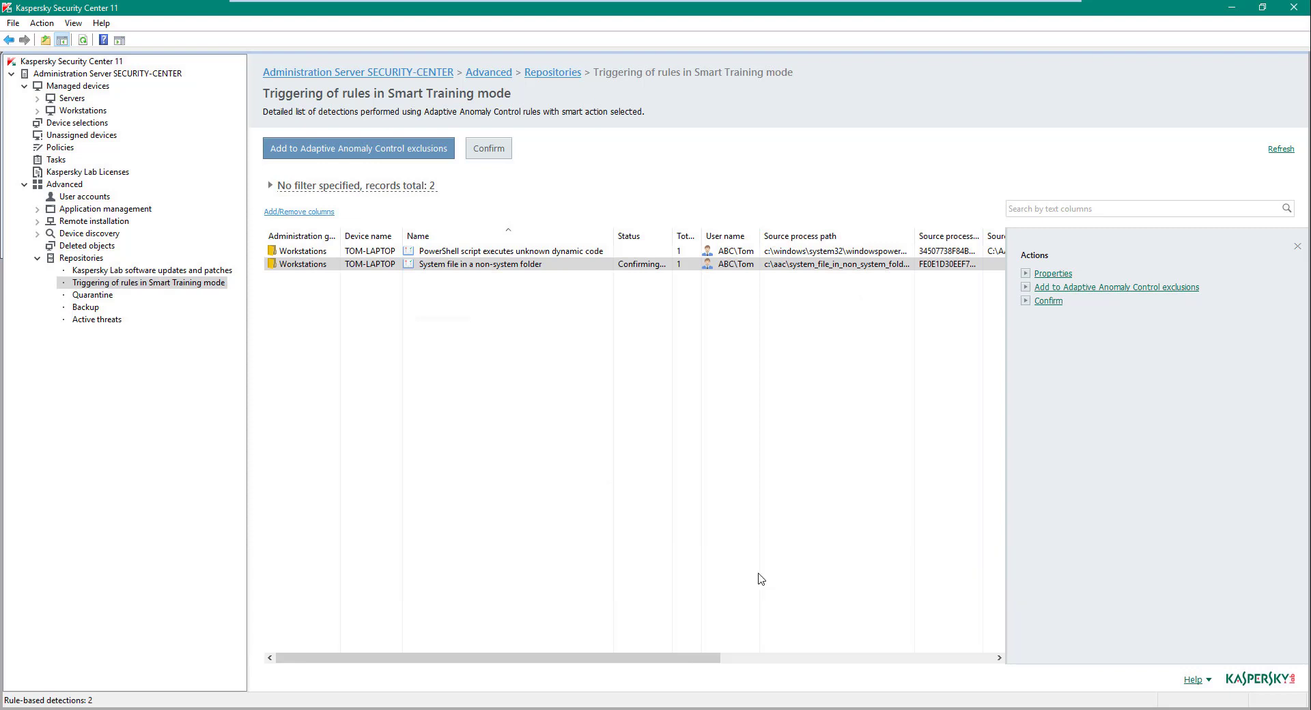
Add the "PowerShell script executes unknown dynamic code" detection to the exclusions of the Kaspersky Endpoint Security for Windows (11.1.1) policy.
double_click(638, 252)
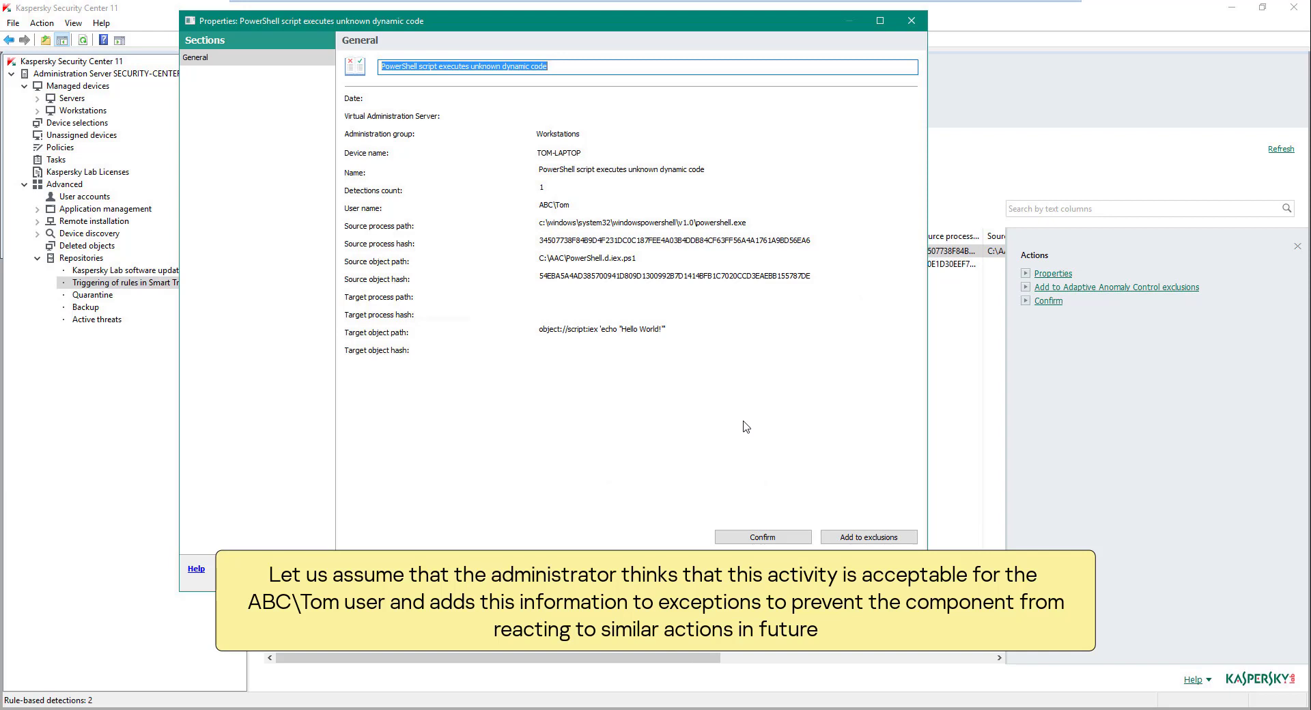
left_click(846, 539)
left_click(403, 240)
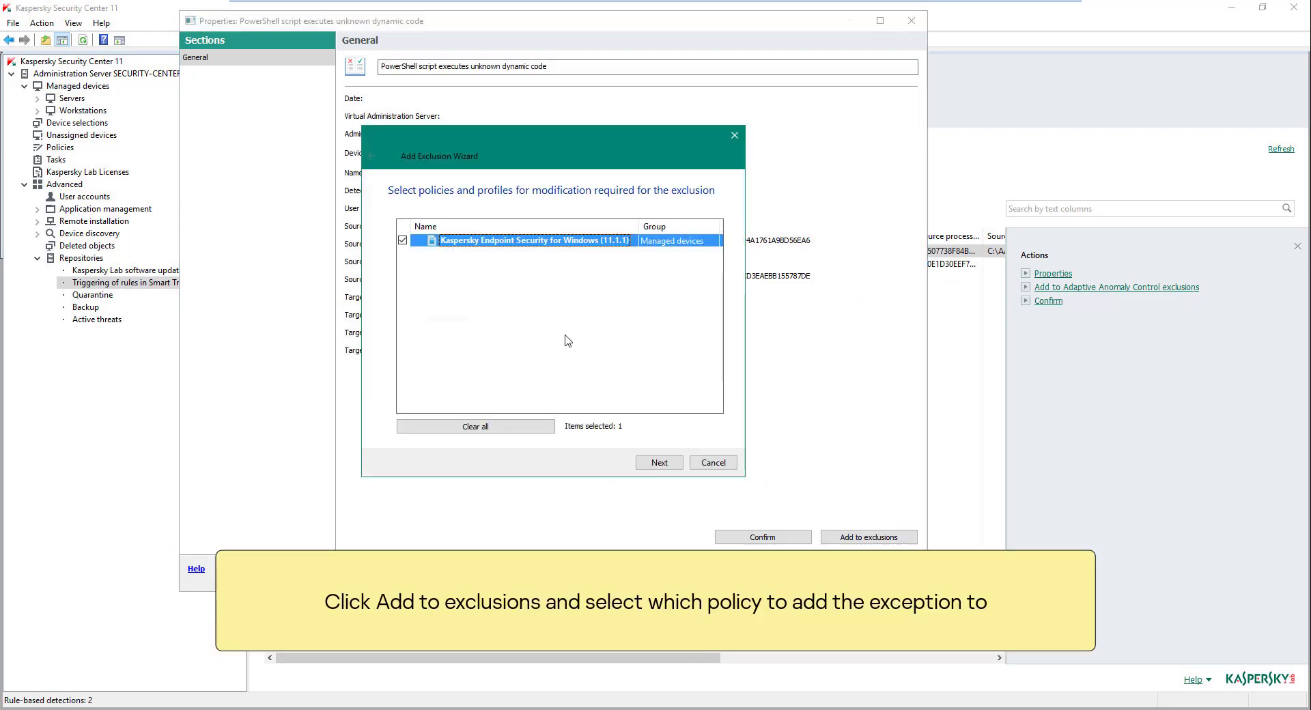
left_click(658, 462)
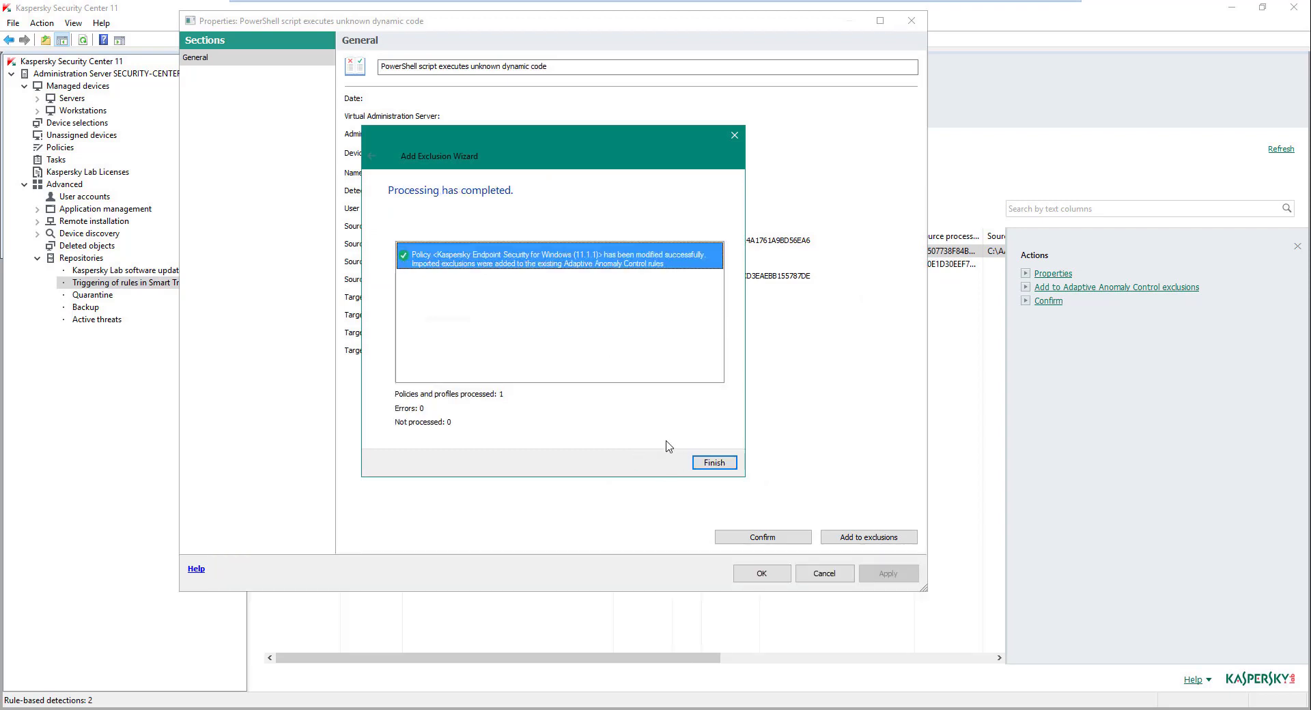
left_click(696, 462)
left_click(749, 574)
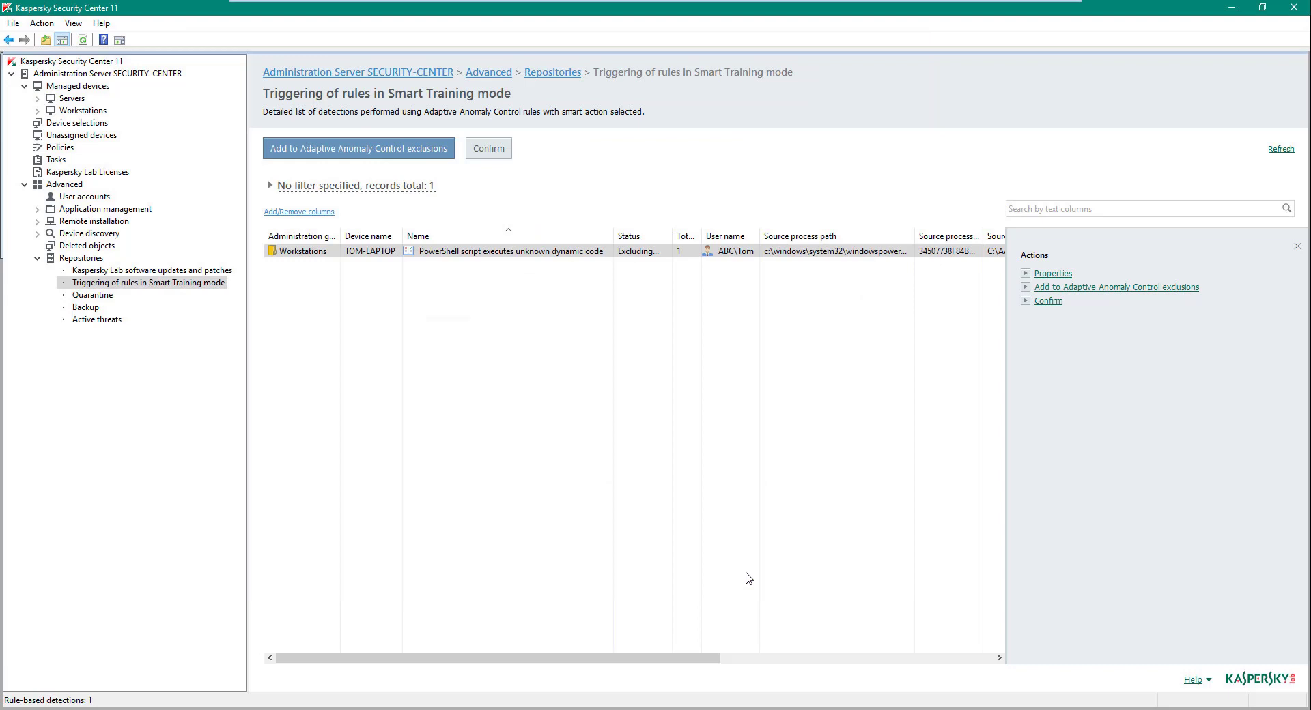
In the Kaspersky Endpoint Security for Windows (11.1.1) policy, set the "PowerShell script executes unknown dynamic code" rule's action to Block and save.
left_click(99, 91)
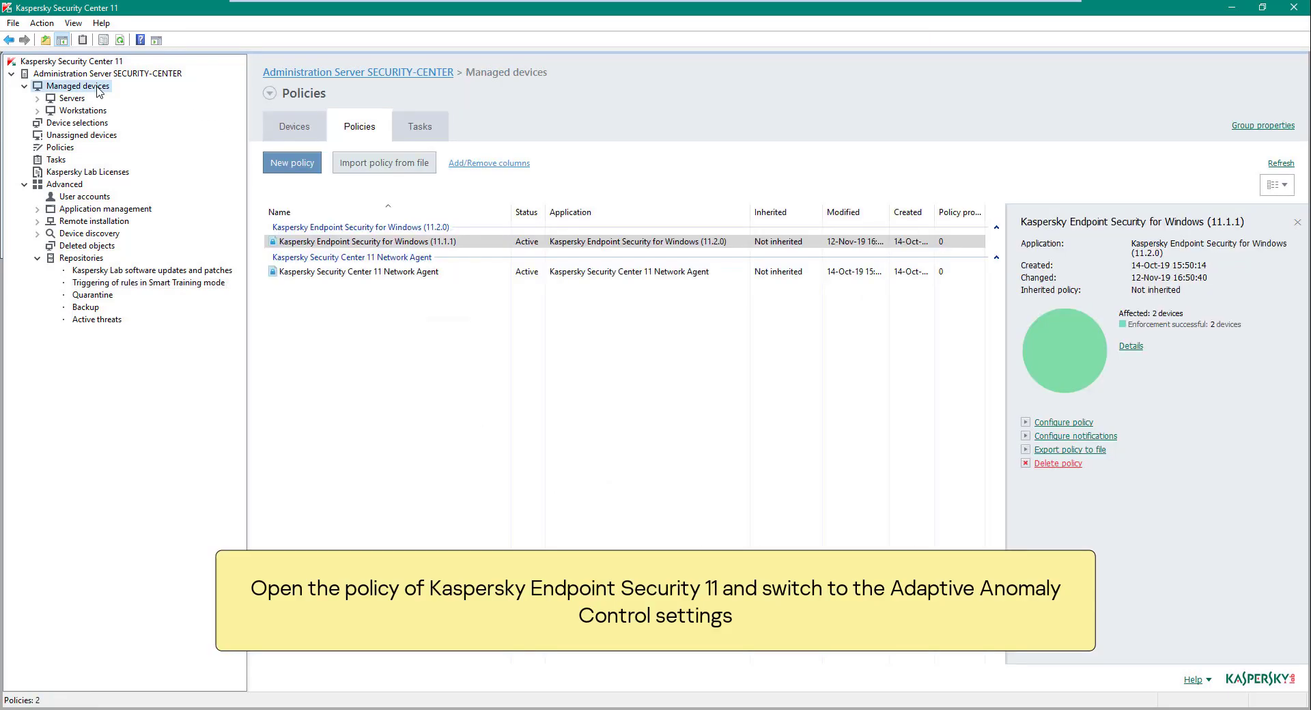
double_click(295, 241)
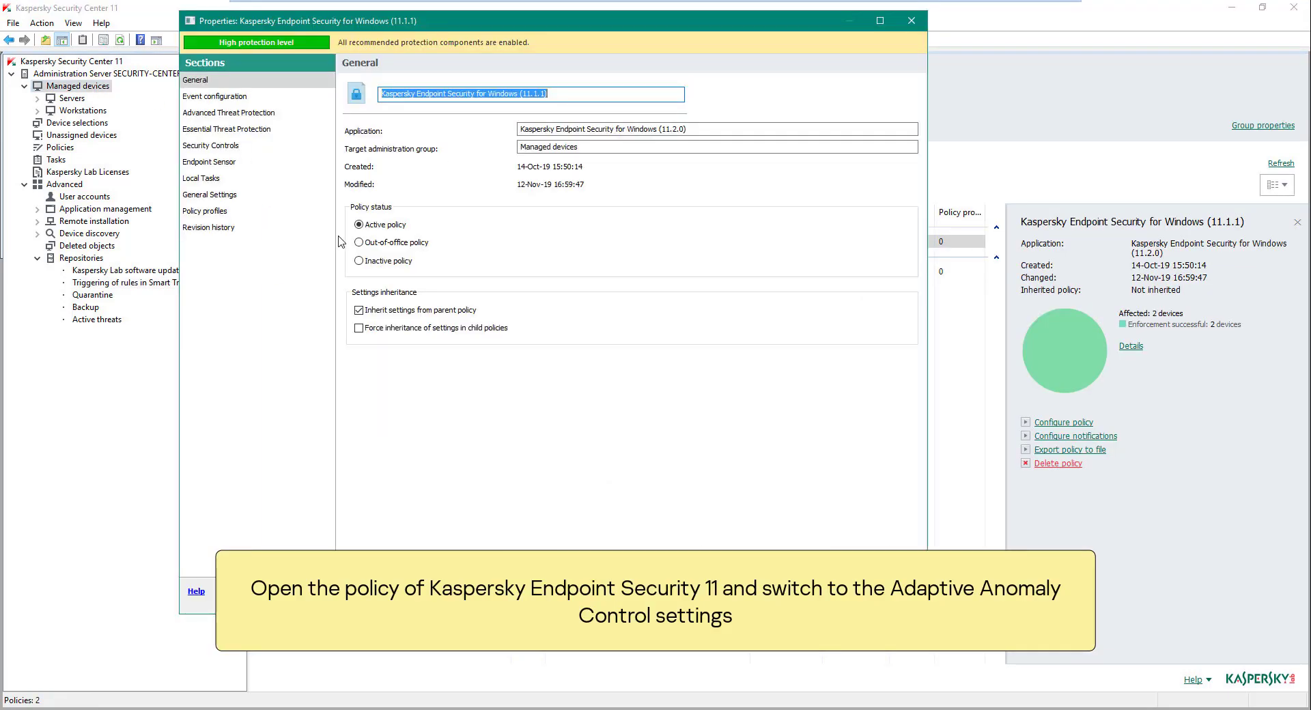
left_click(327, 147)
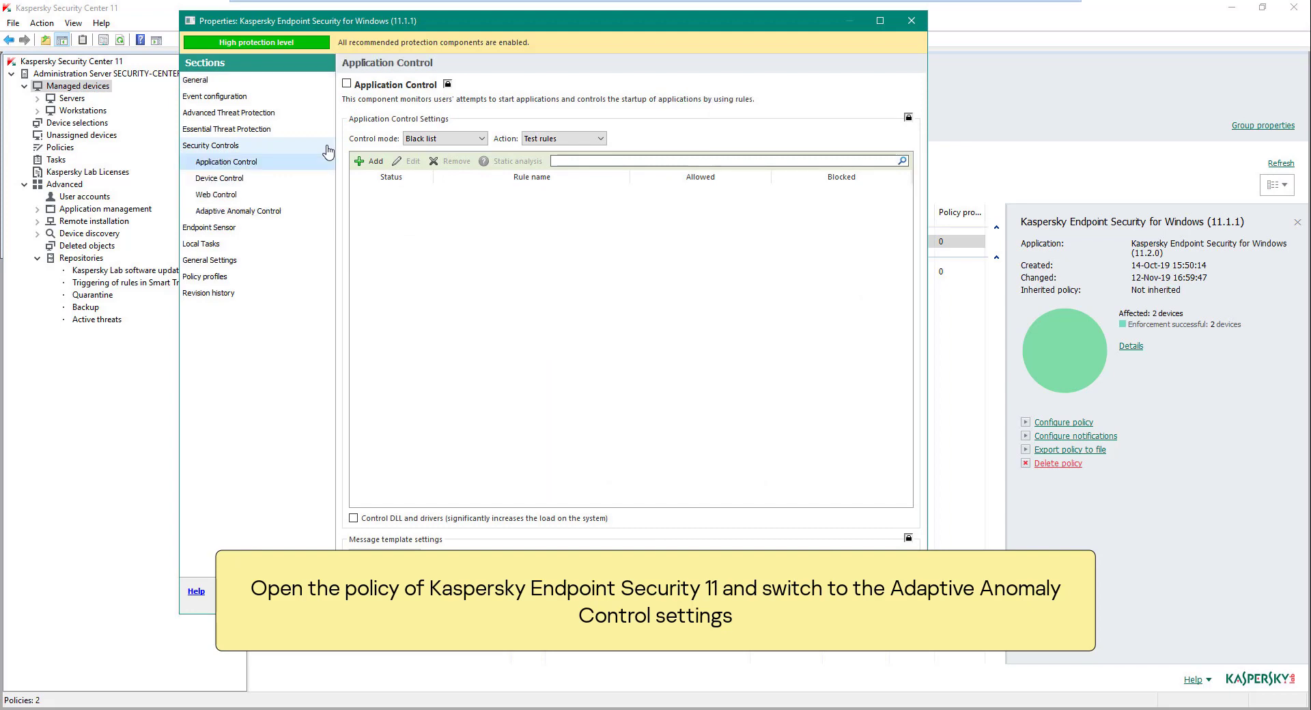
left_click(332, 211)
left_click(356, 250)
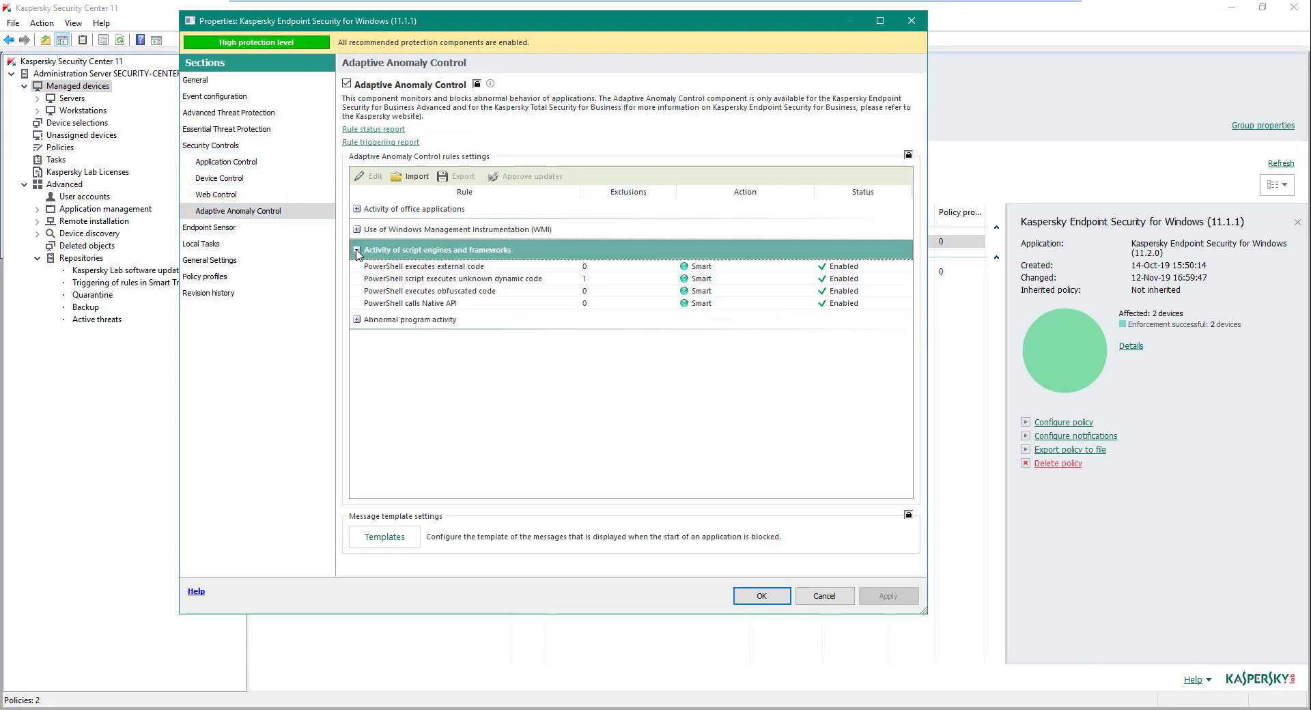
left_click(602, 280)
left_click(701, 282)
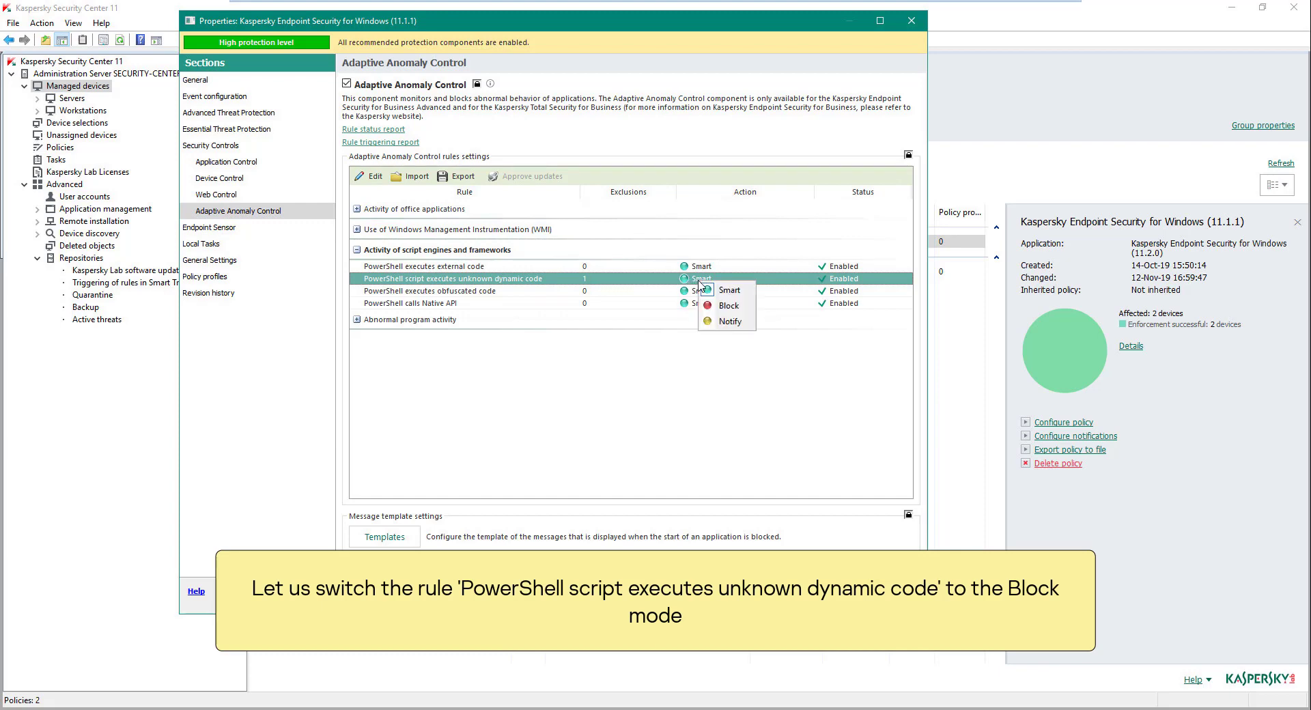
left_click(730, 306)
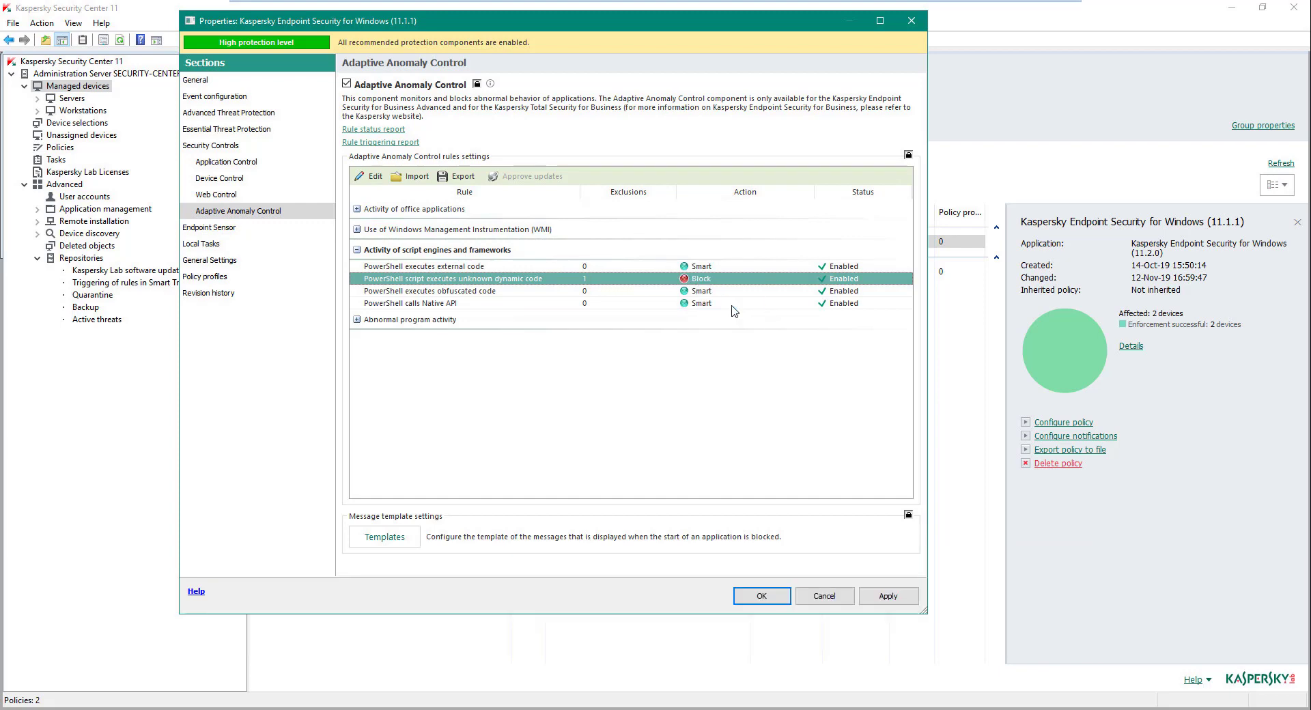
left_click(762, 596)
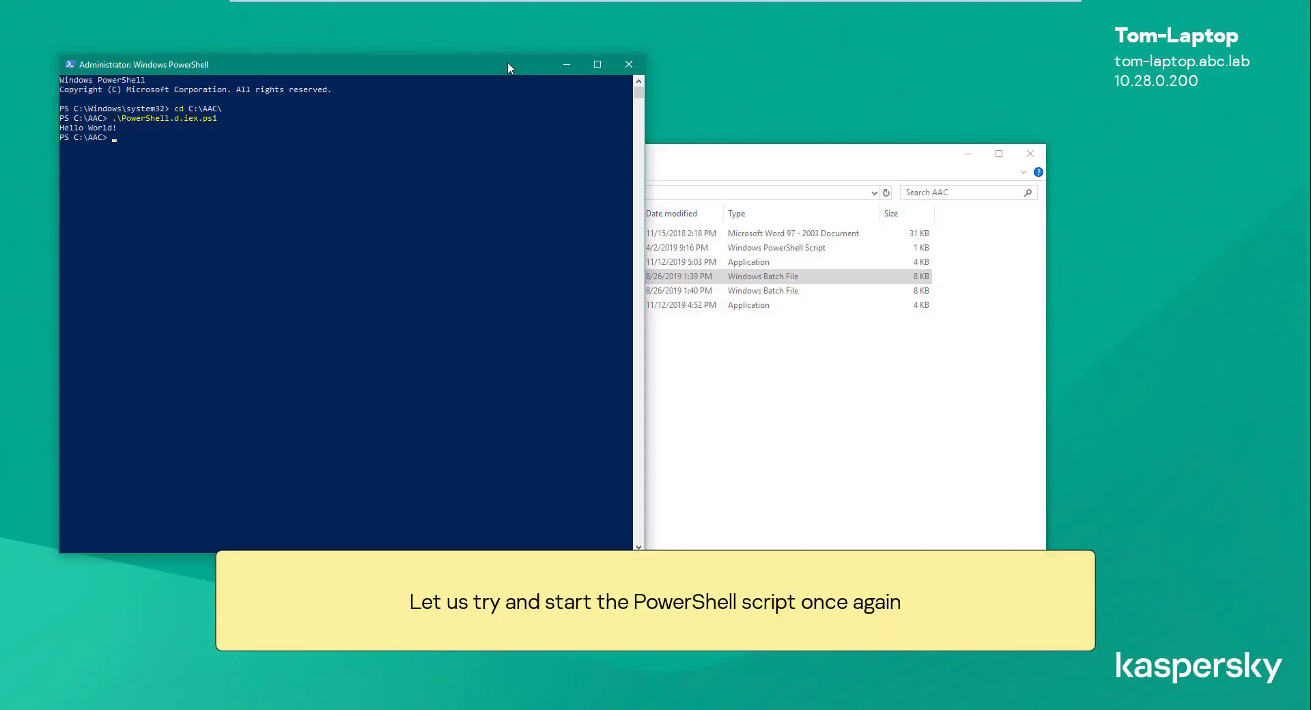
On the client laptop, rerun the PowerShell.d.iex.ps1 script and leave the current user's Windows session.
key("Up")
key("Return")
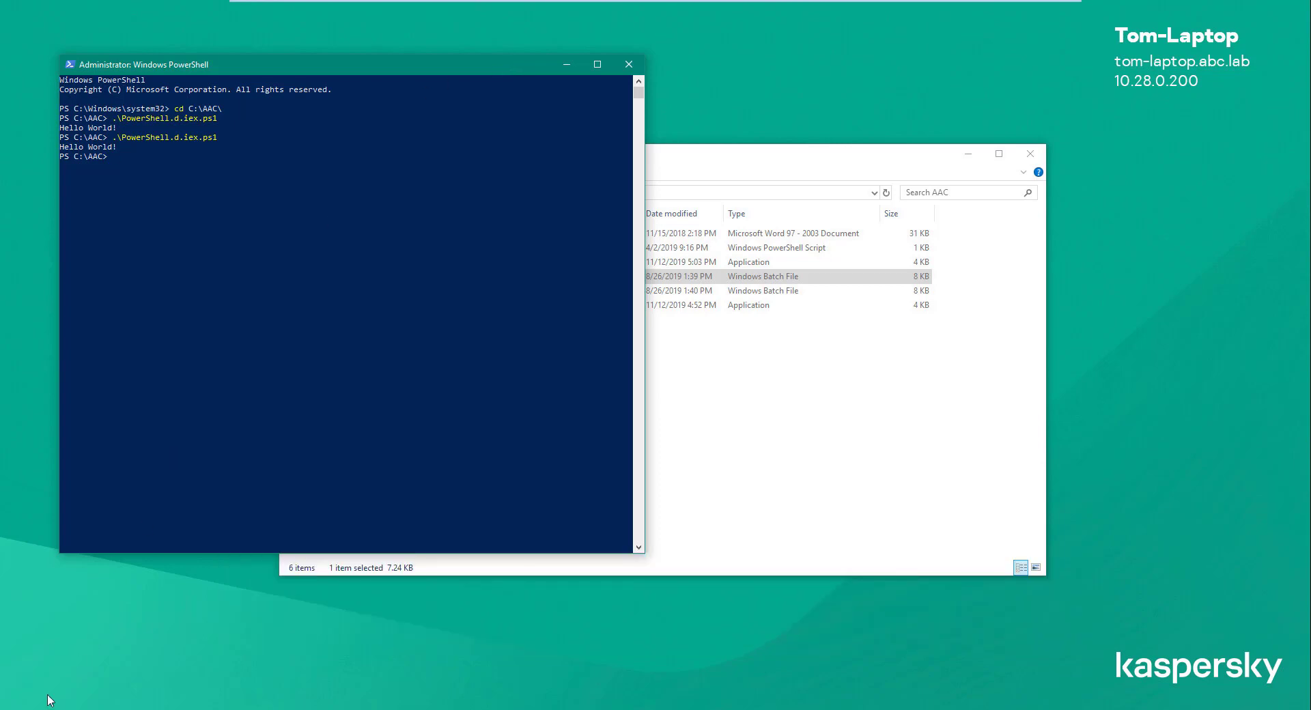
right_click(20, 709)
mouse_move(116, 670)
left_click(263, 615)
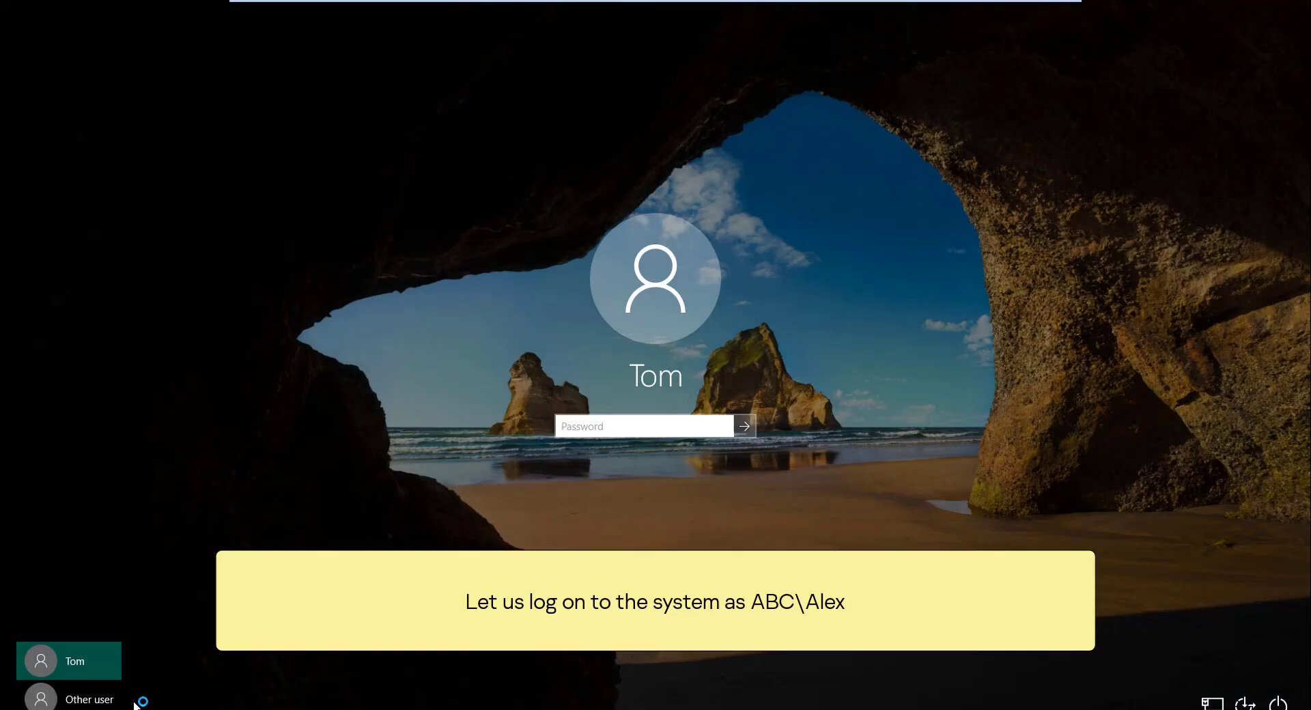
Sign in to the ABC domain as another user by entering the second account's user name and password.
left_click(89, 699)
type("Alex")
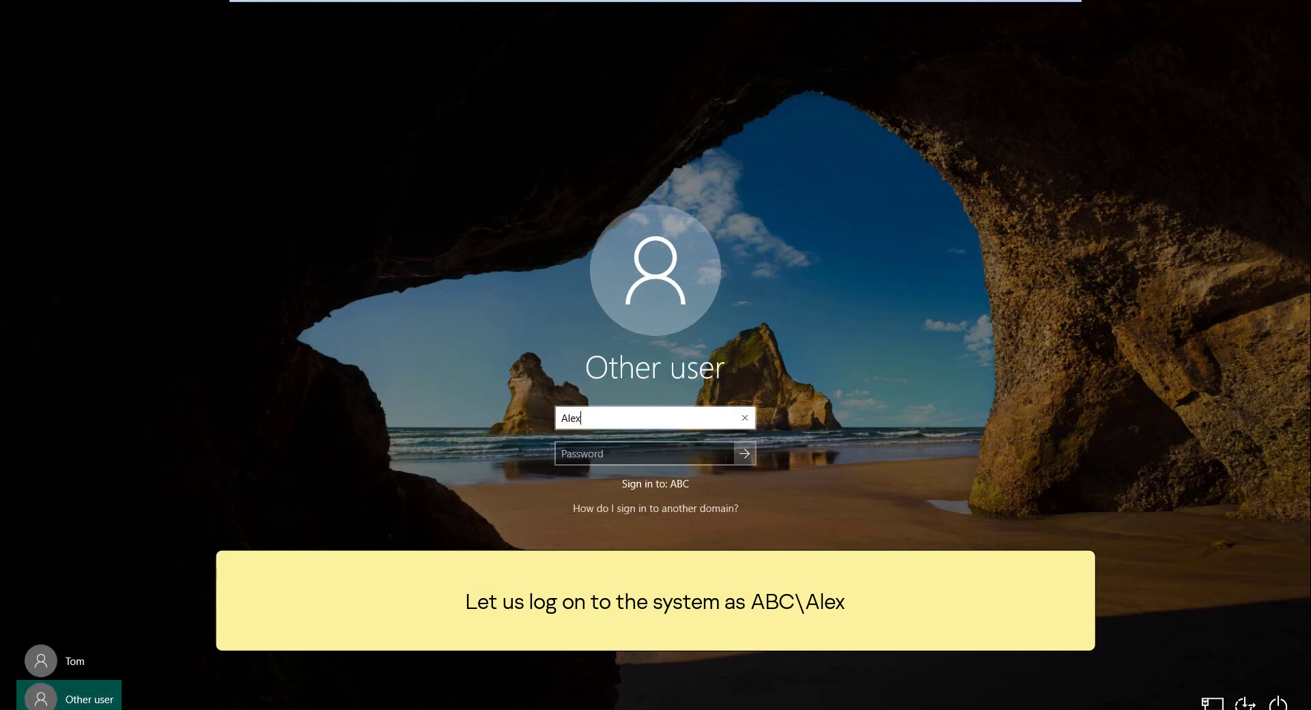
key("Tab")
type("•••••••••")
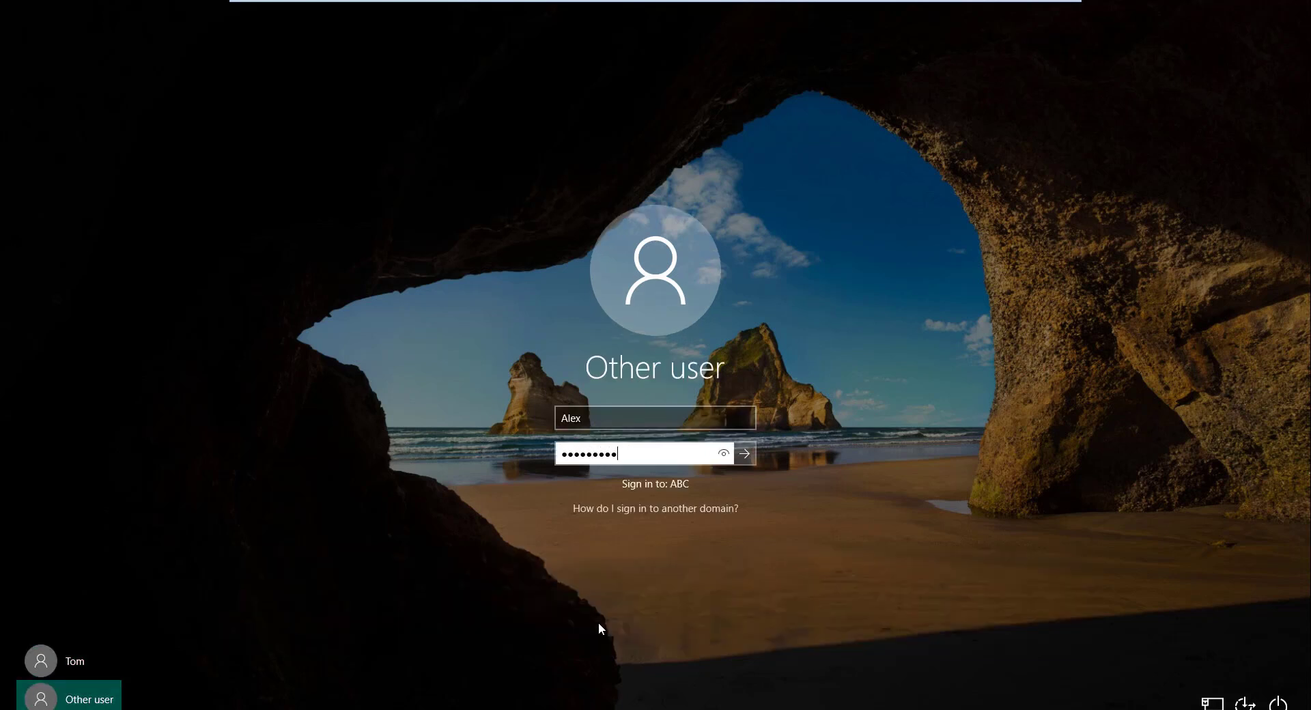
key("Return")
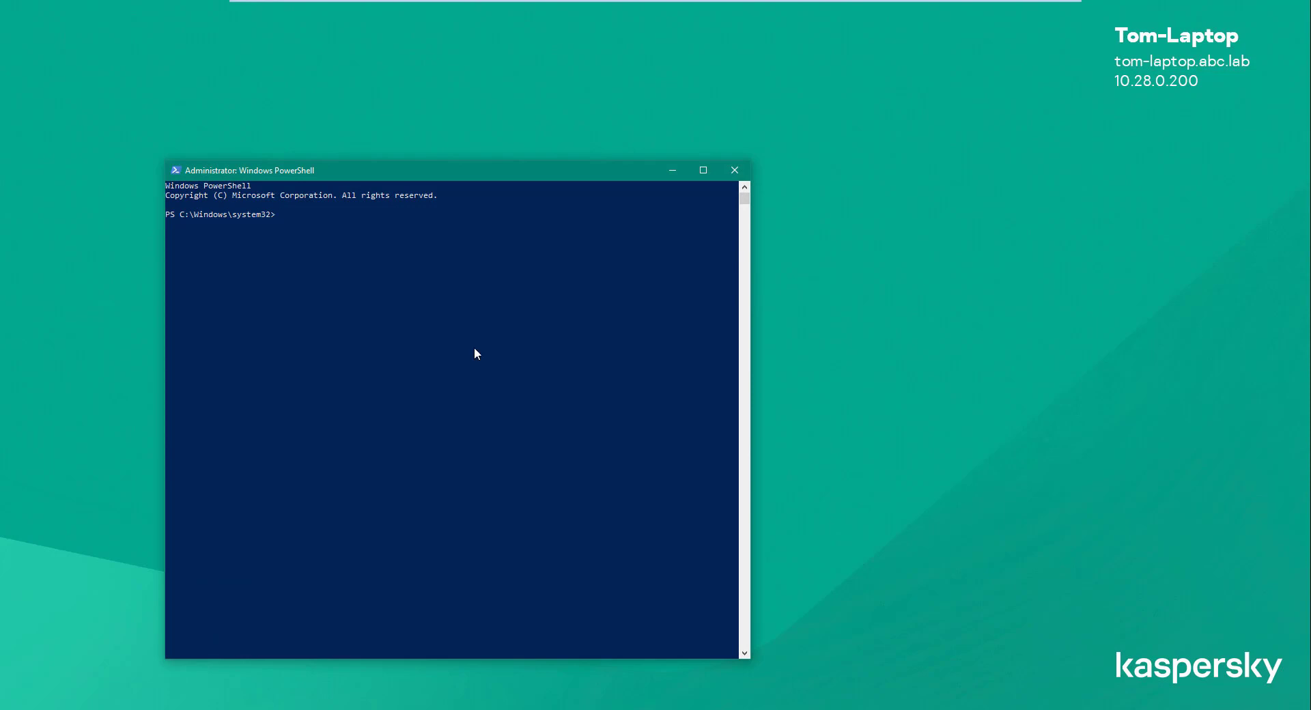
In the second user's administrator PowerShell window, change to C:\AAC\ and run PowerShell.d.iex.ps1.
type("cd C:\\AAC\\")
key("Return")
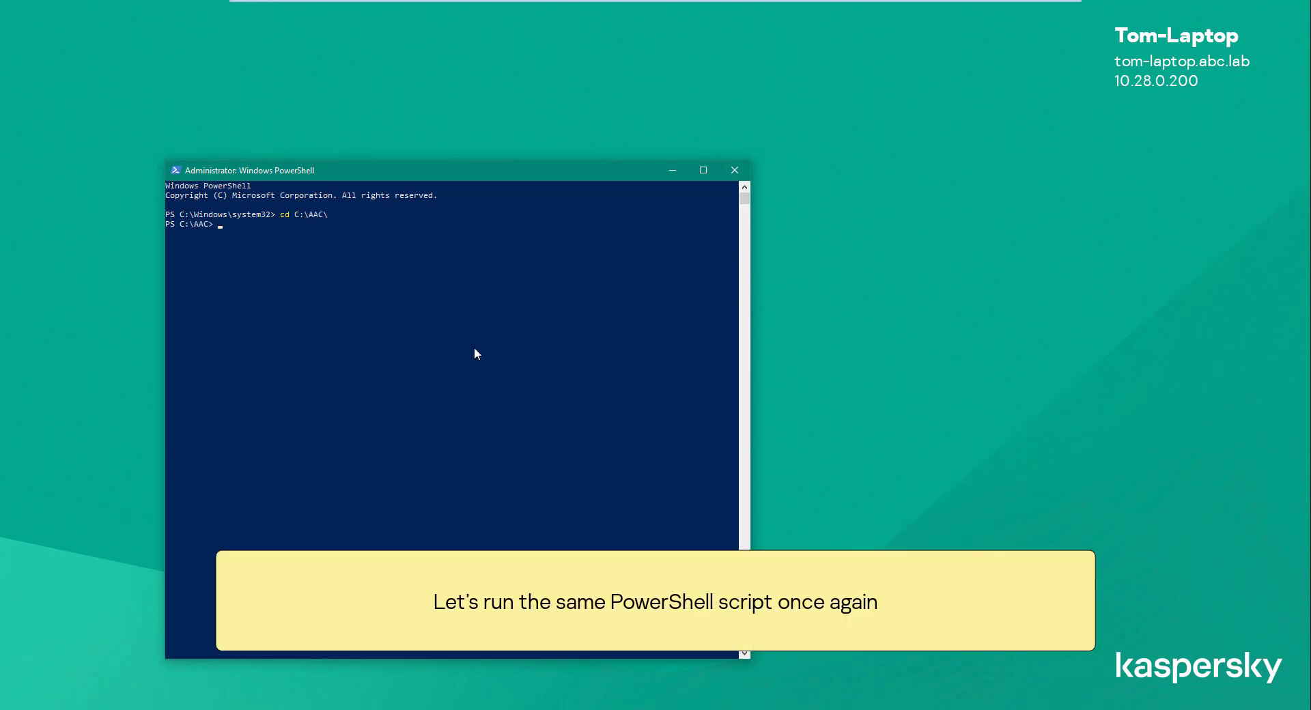
type(".\\powe")
key("Tab")
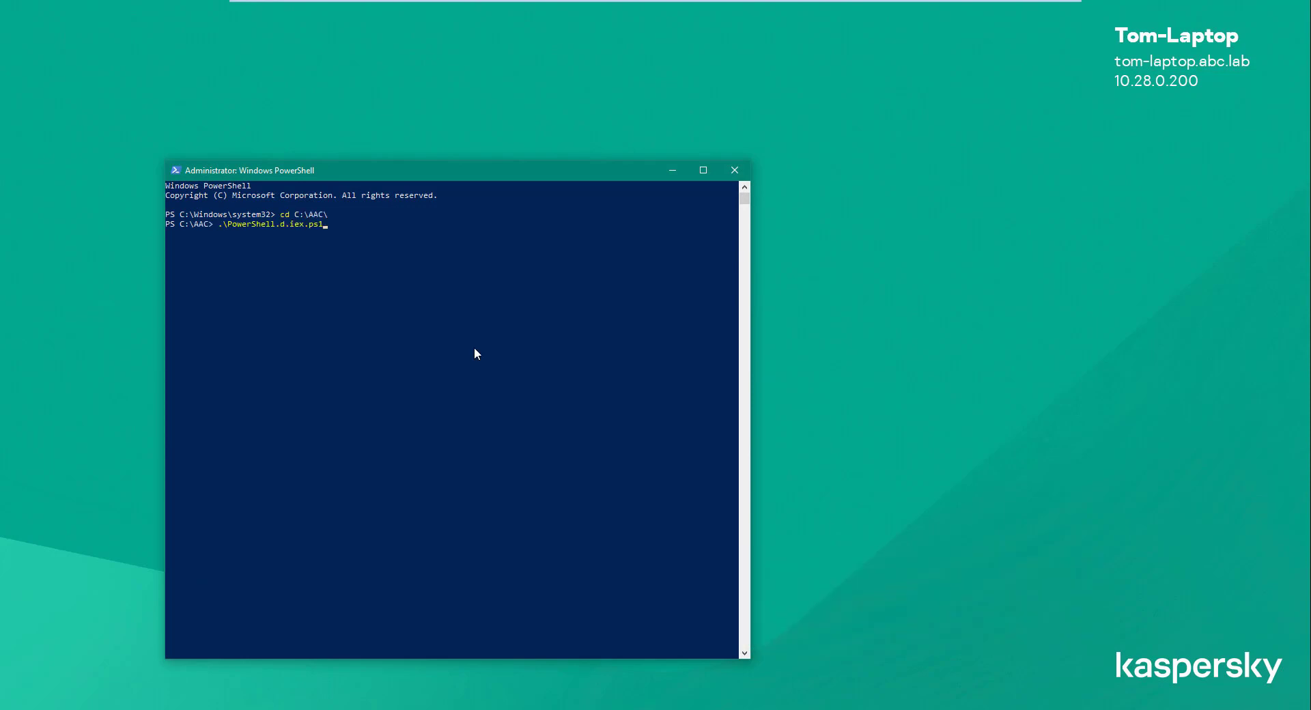
key("Return")
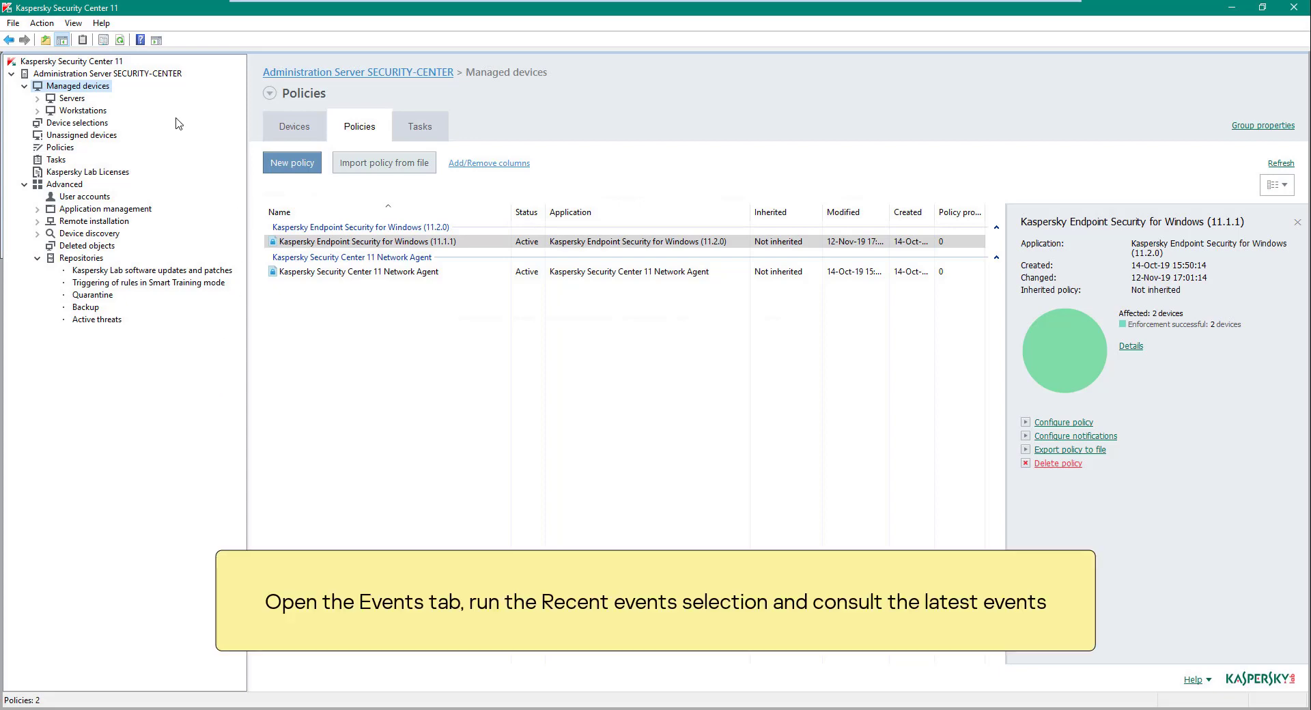
In Kaspersky Security Center, run the Recent events selection and examine the user in the latest "Process action blocked" event.
left_click(152, 75)
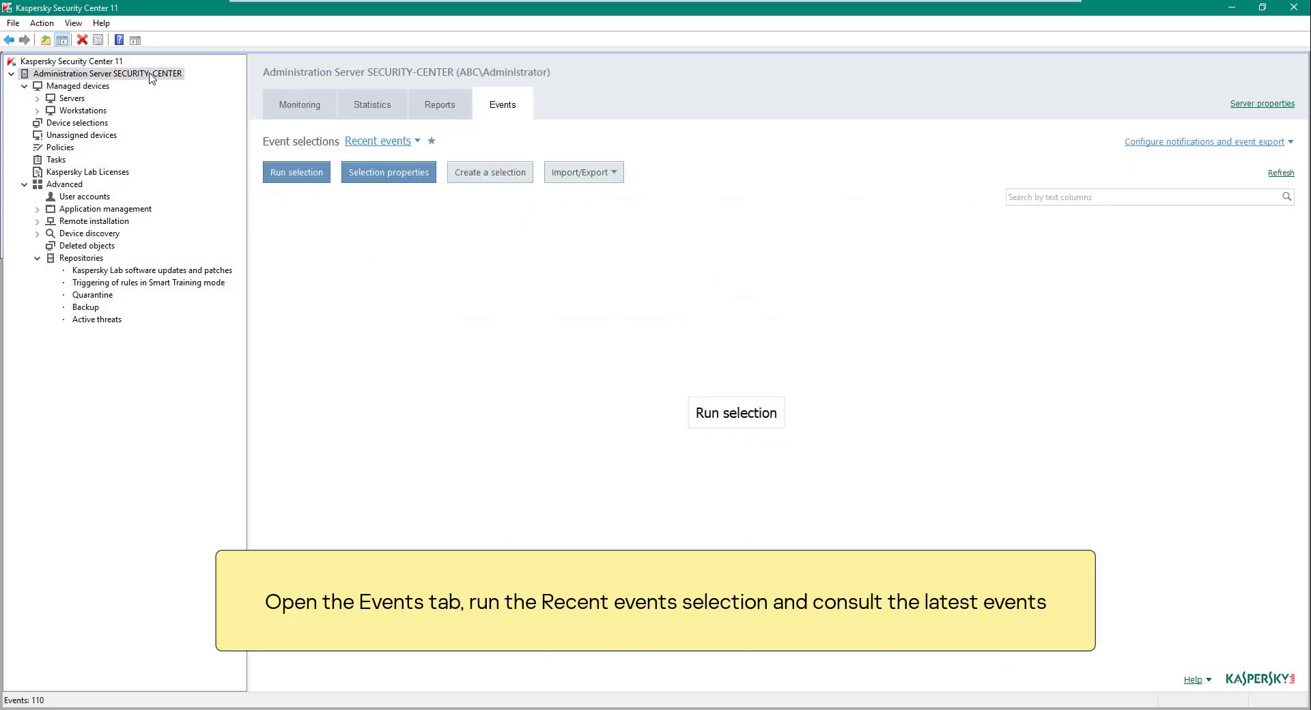
left_click(717, 412)
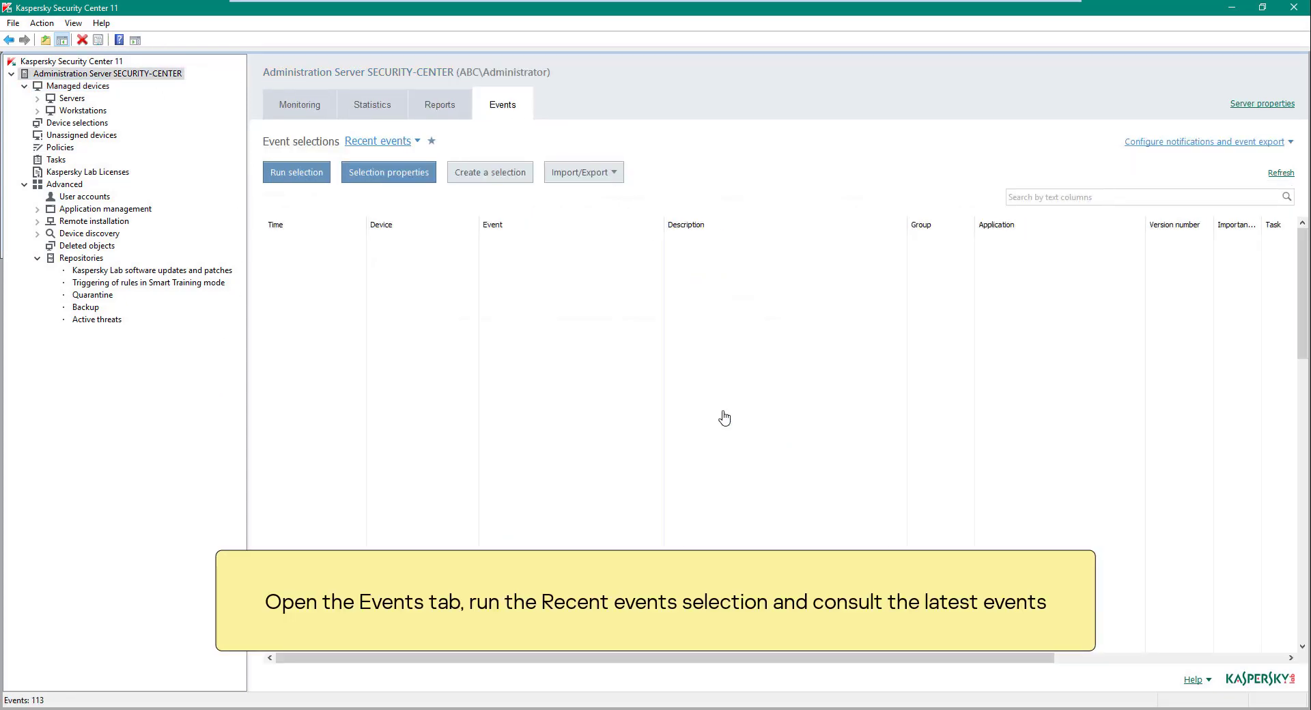
left_click(622, 240)
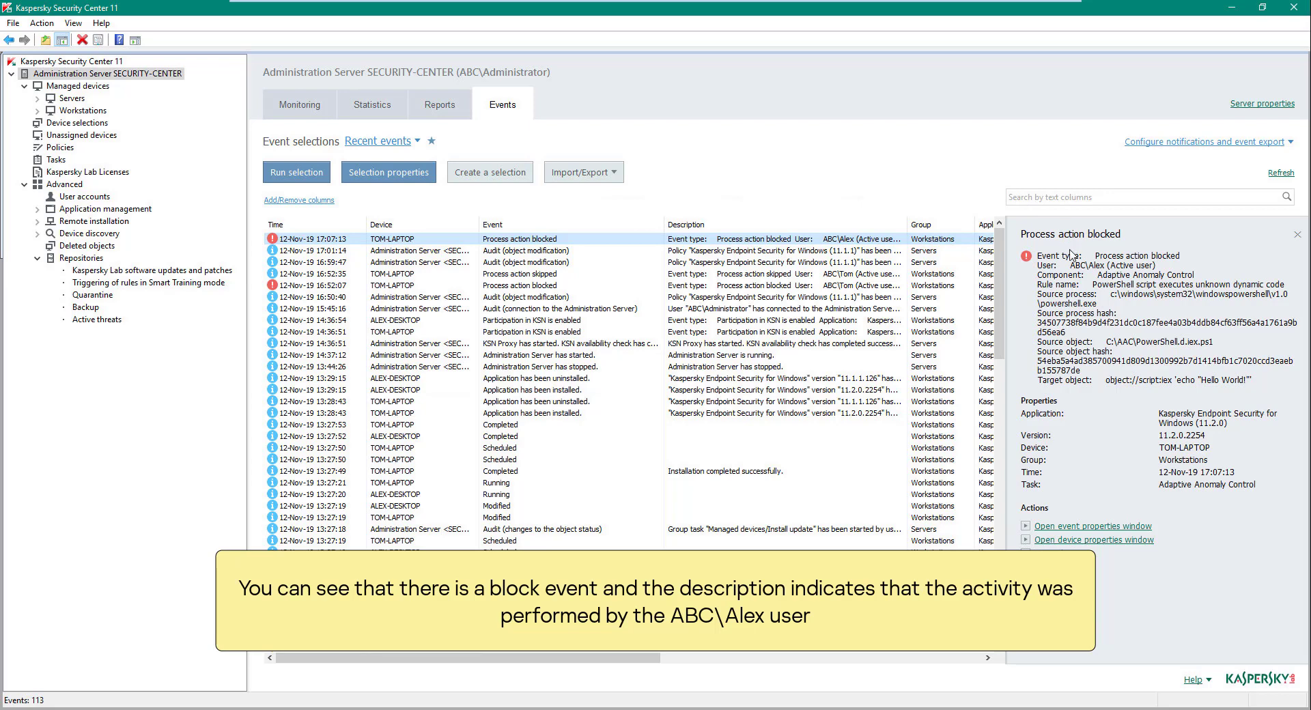
left_click_drag(1070, 266, 1158, 271)
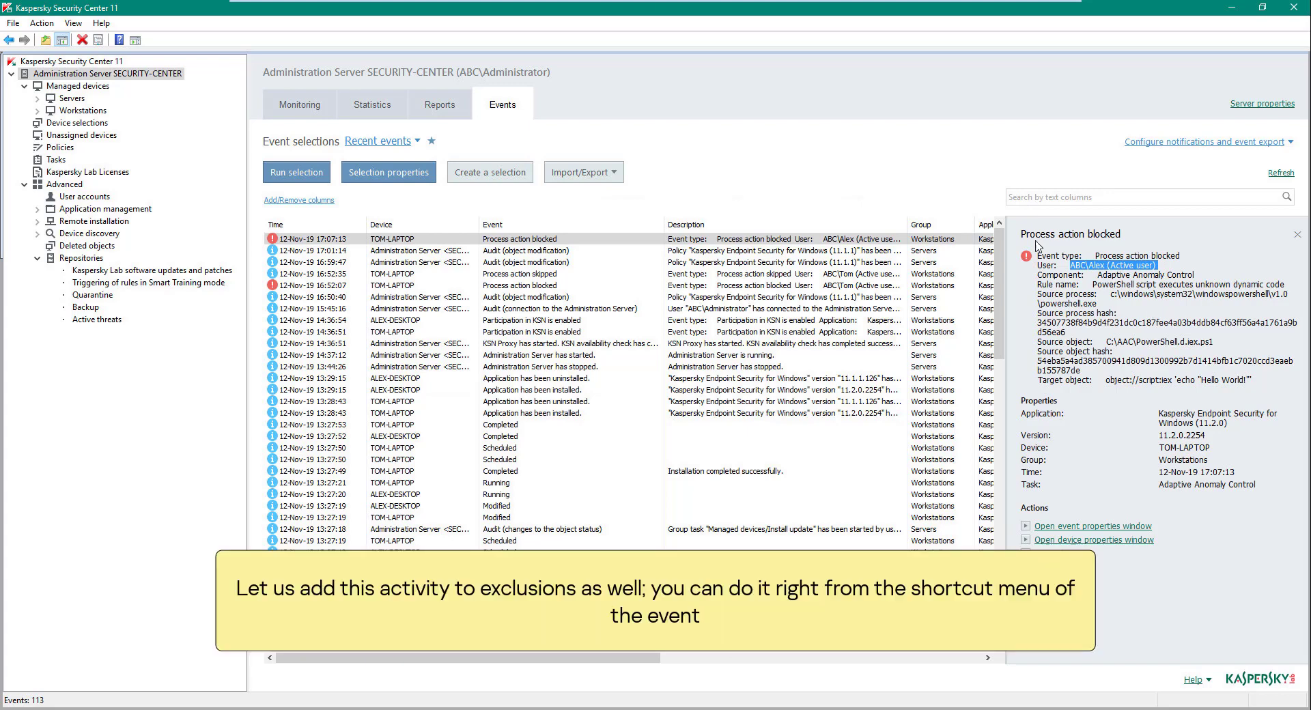
Add the latest "Process action blocked" event to the Adaptive Anomaly Control exclusions of the Kaspersky Endpoint Security for Windows (11.1.1) policy.
right_click(629, 241)
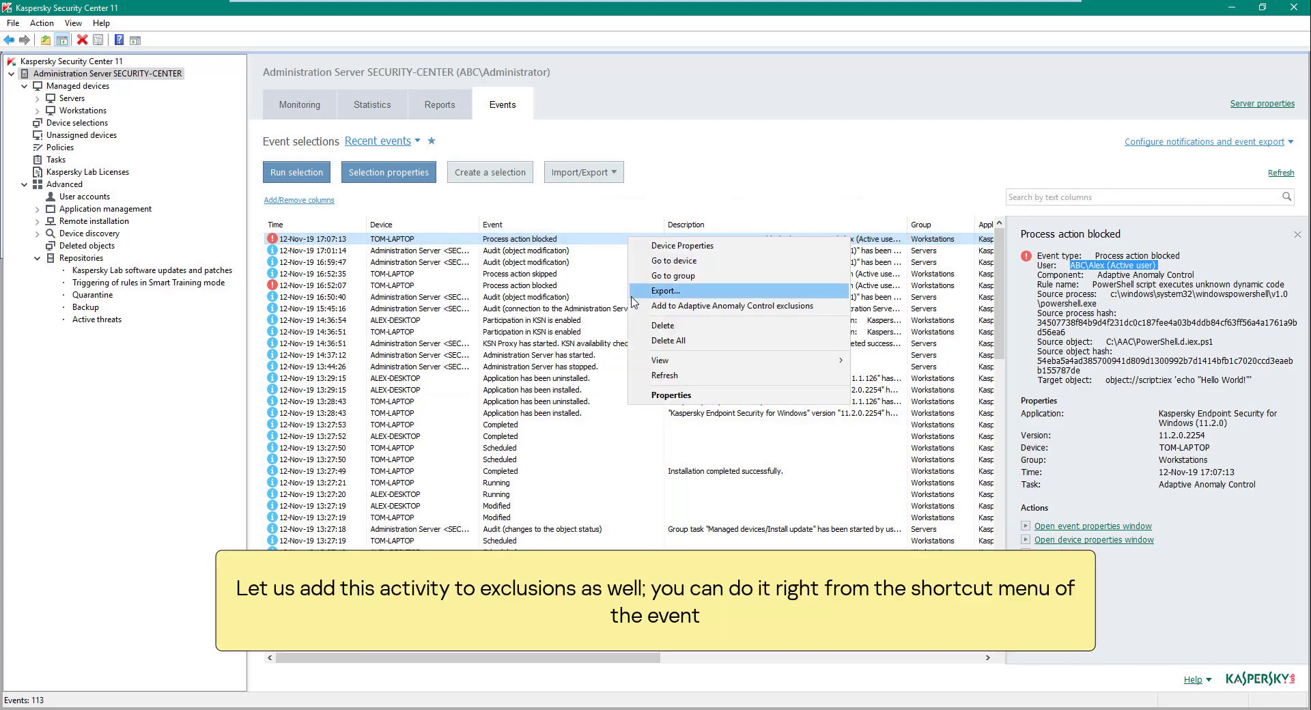
left_click(683, 306)
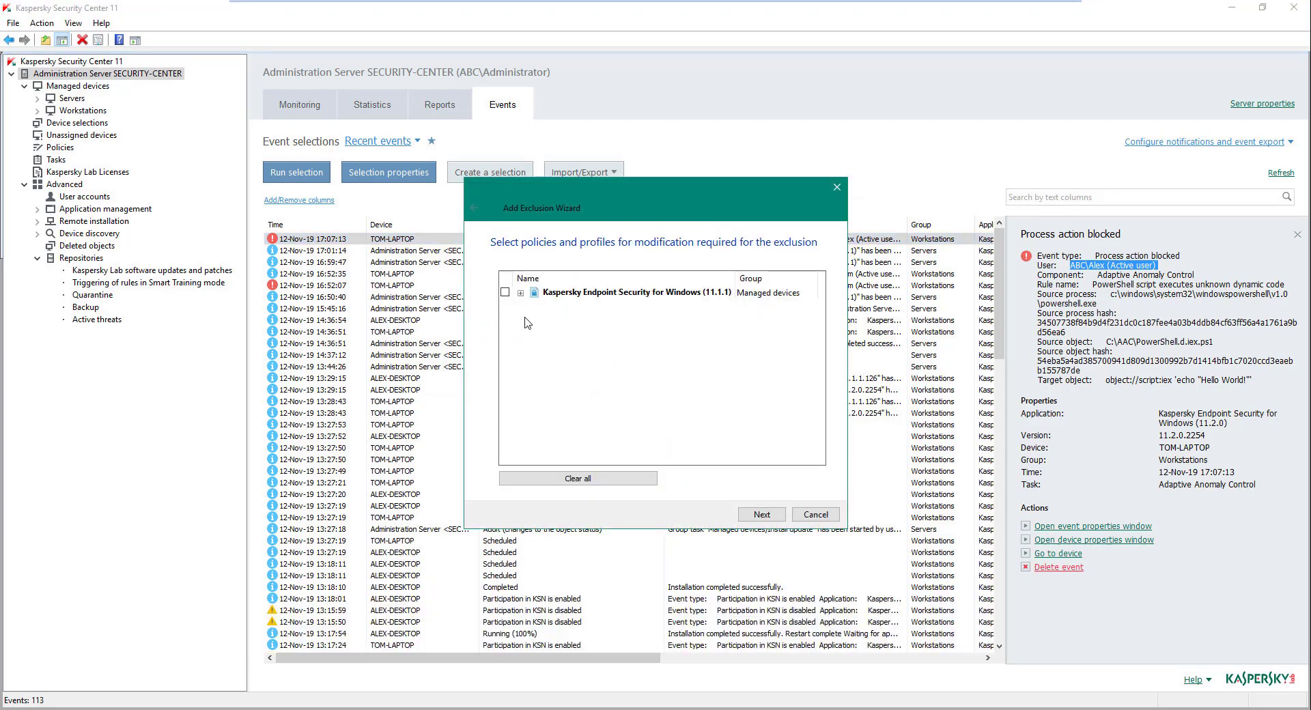
left_click(505, 292)
left_click(761, 514)
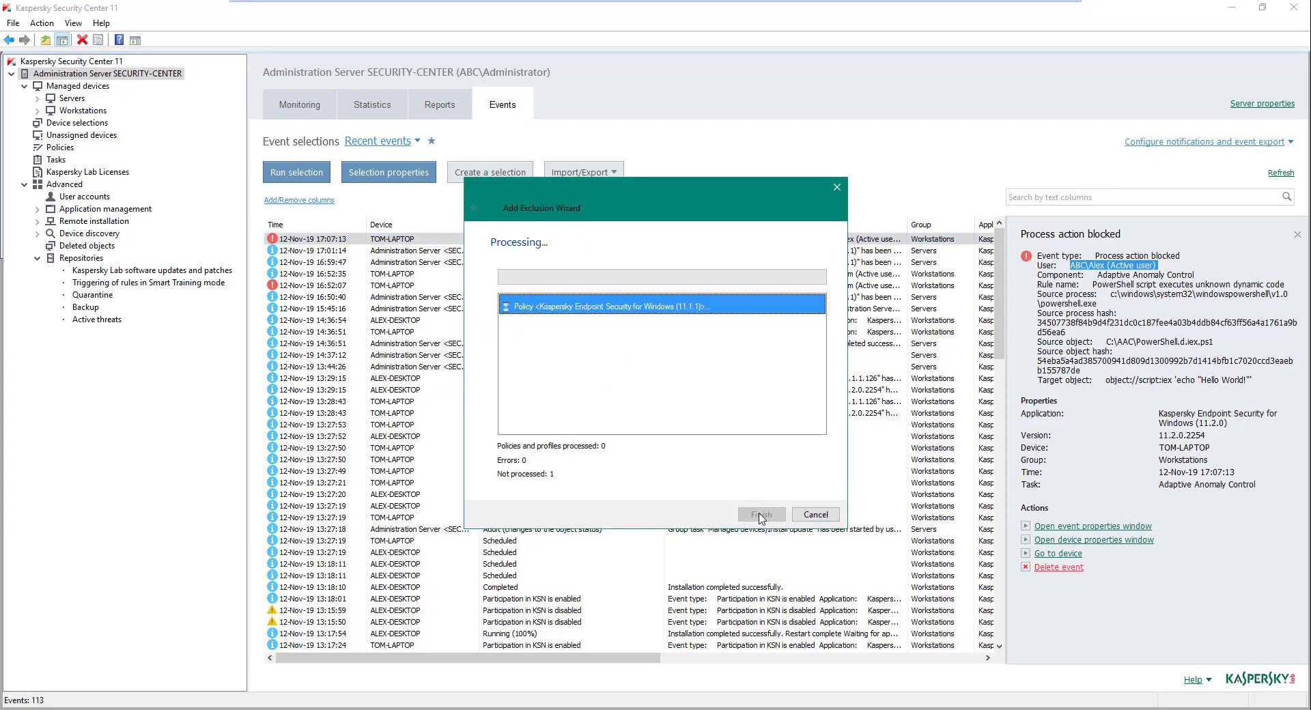
left_click(816, 515)
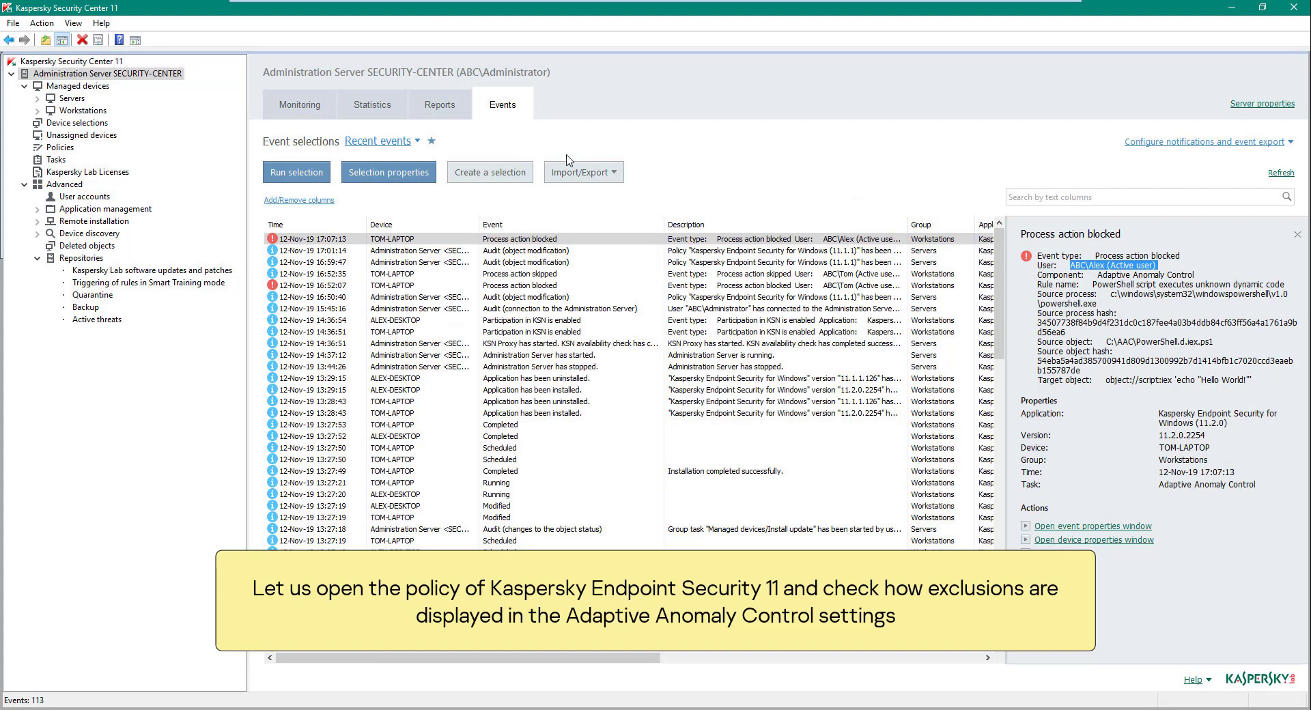
Examine the exclusions of the "PowerShell script executes unknown dynamic code" rule in the Kaspersky Endpoint Security policy, then close the policy.
left_click(96, 87)
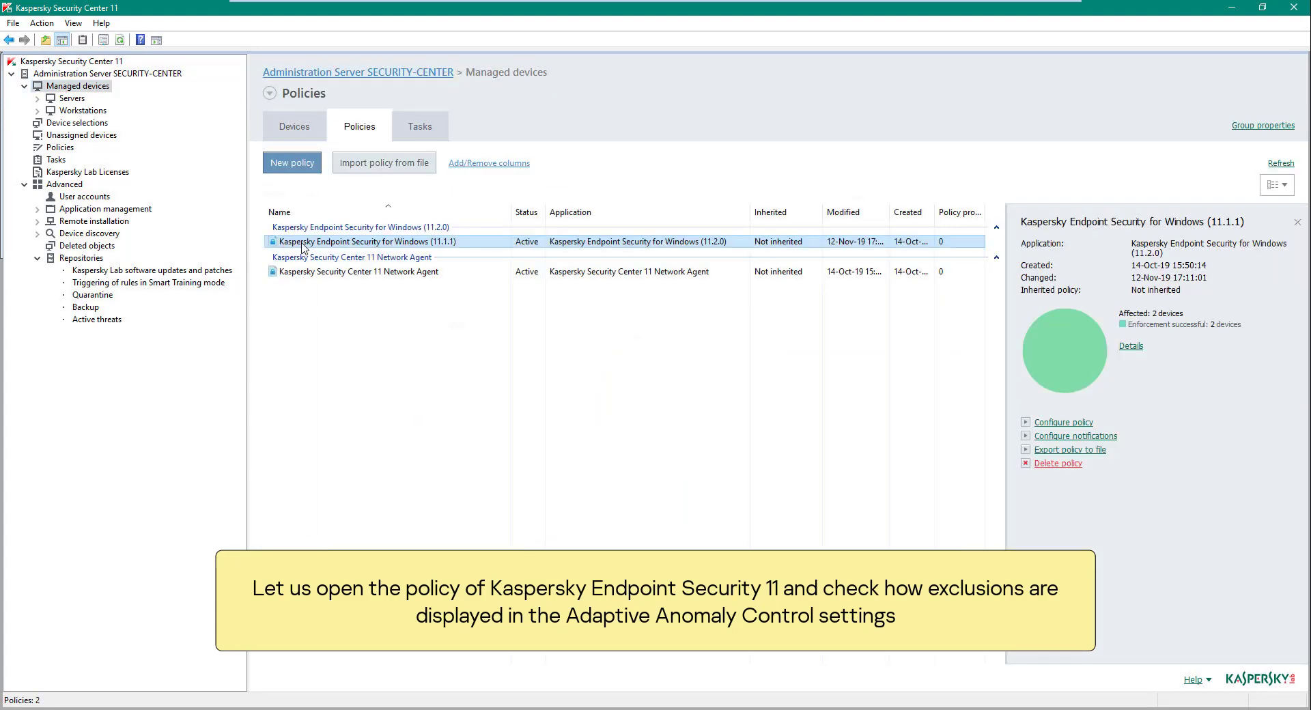
double_click(304, 243)
left_click(307, 146)
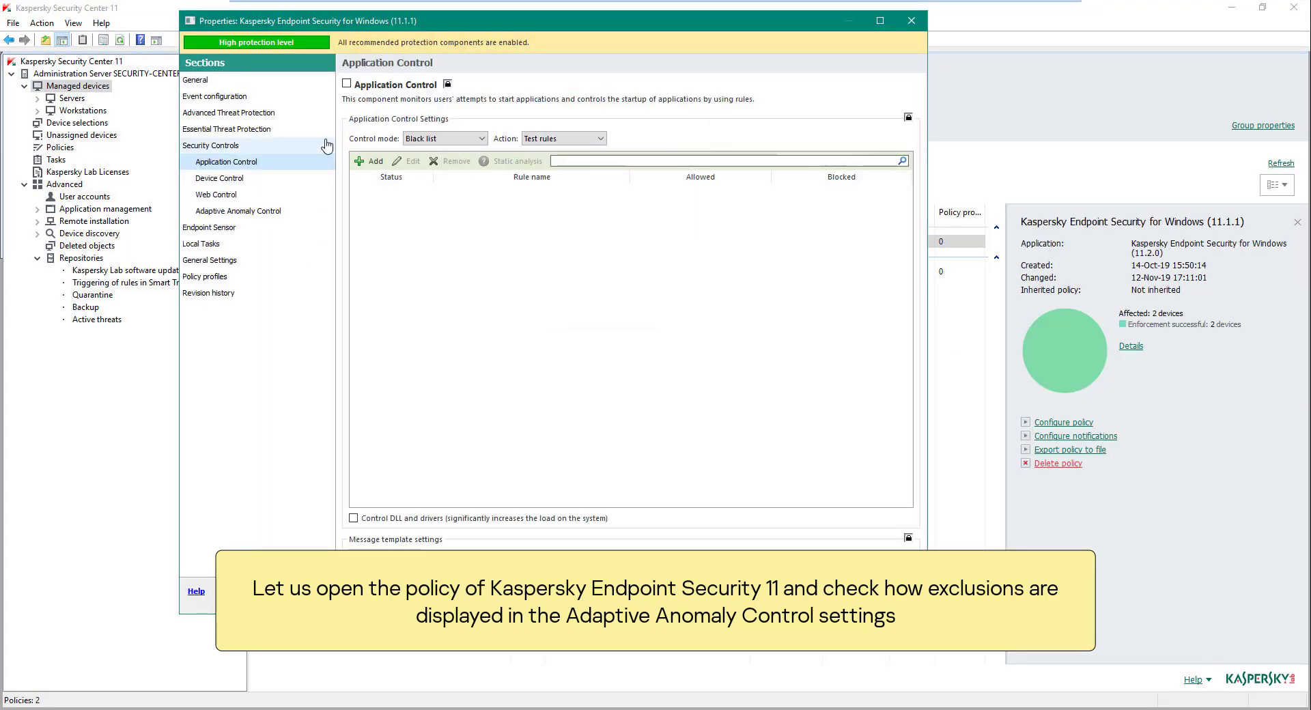
left_click(320, 212)
left_click(356, 250)
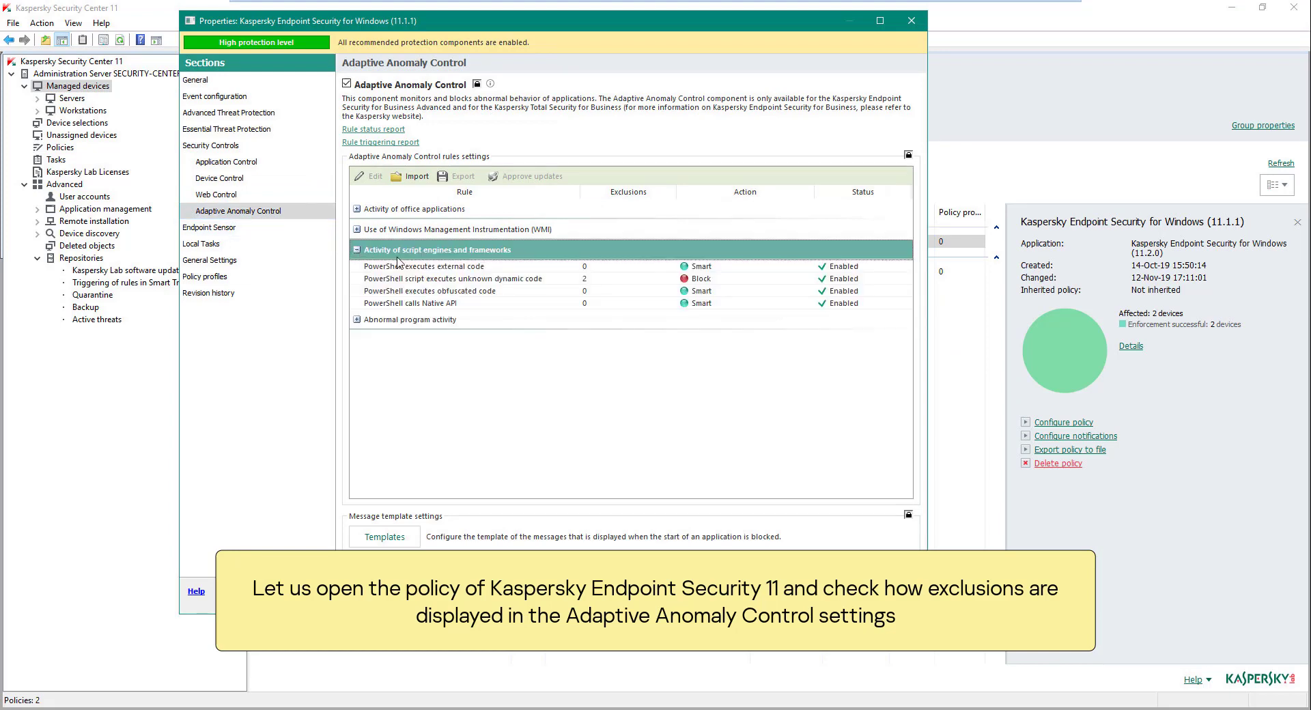
left_click(601, 279)
double_click(601, 279)
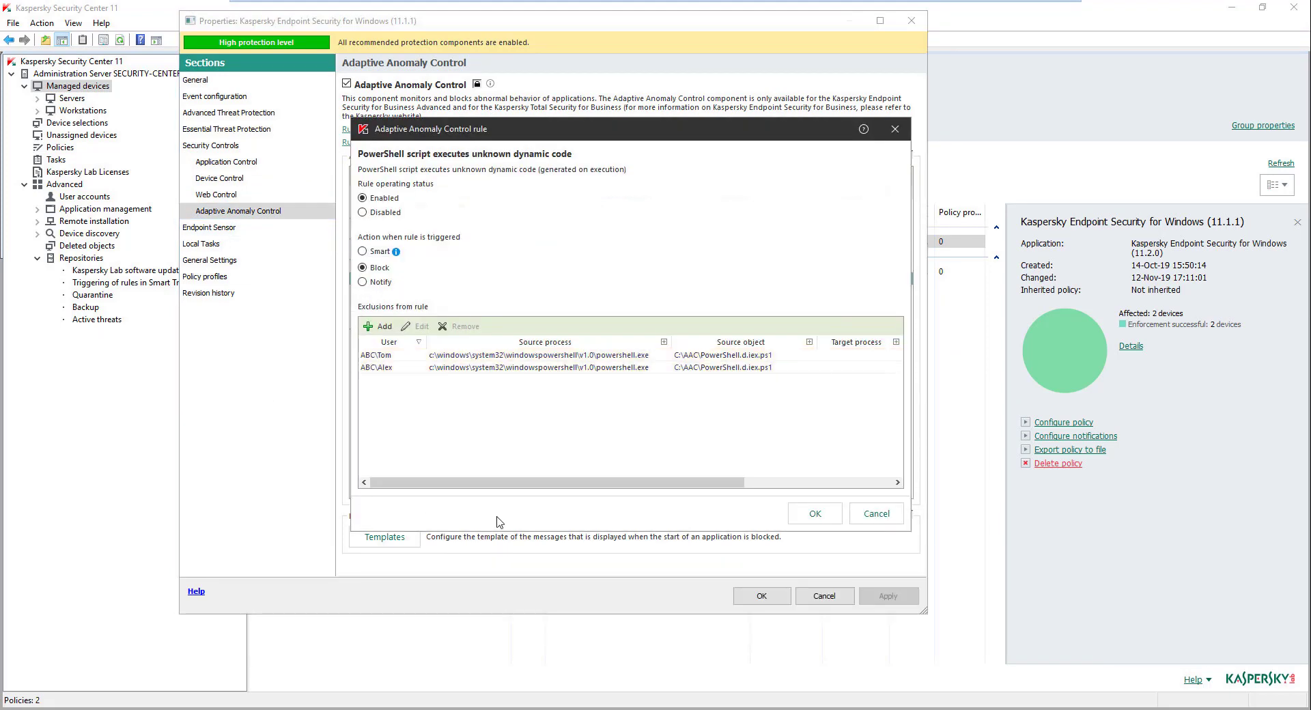
left_click(815, 514)
left_click(762, 596)
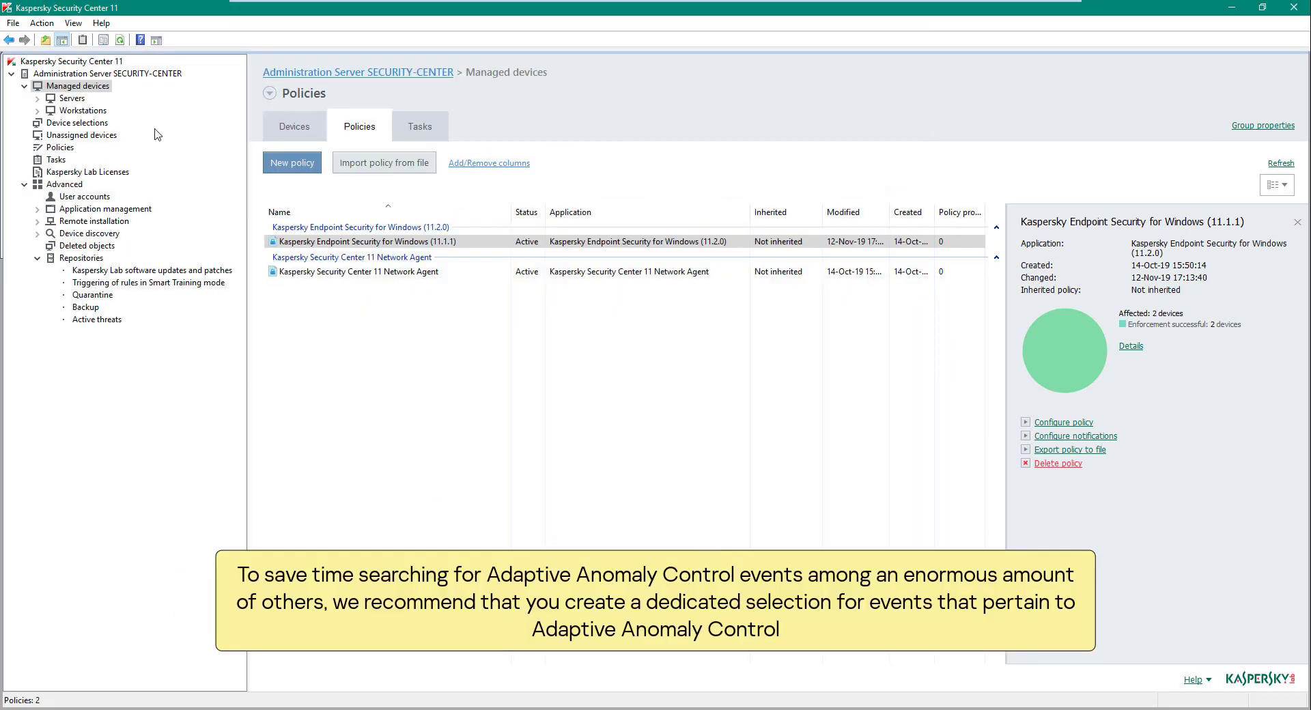
Create a new event selection on the Administration Server and name it AAC.
left_click(161, 75)
left_click(510, 176)
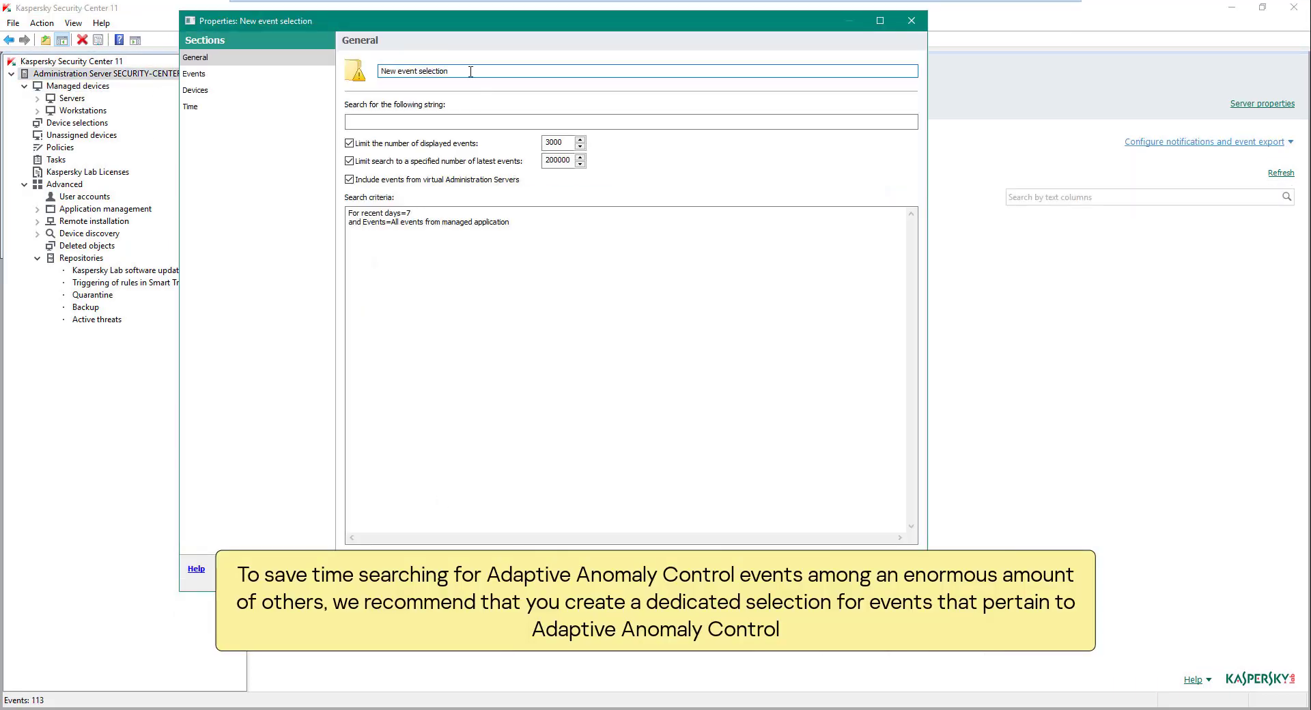
type("AAC")
Limit the AAC selection to "Process action blocked / Process action skipped" events only, save it and run it.
left_click(326, 75)
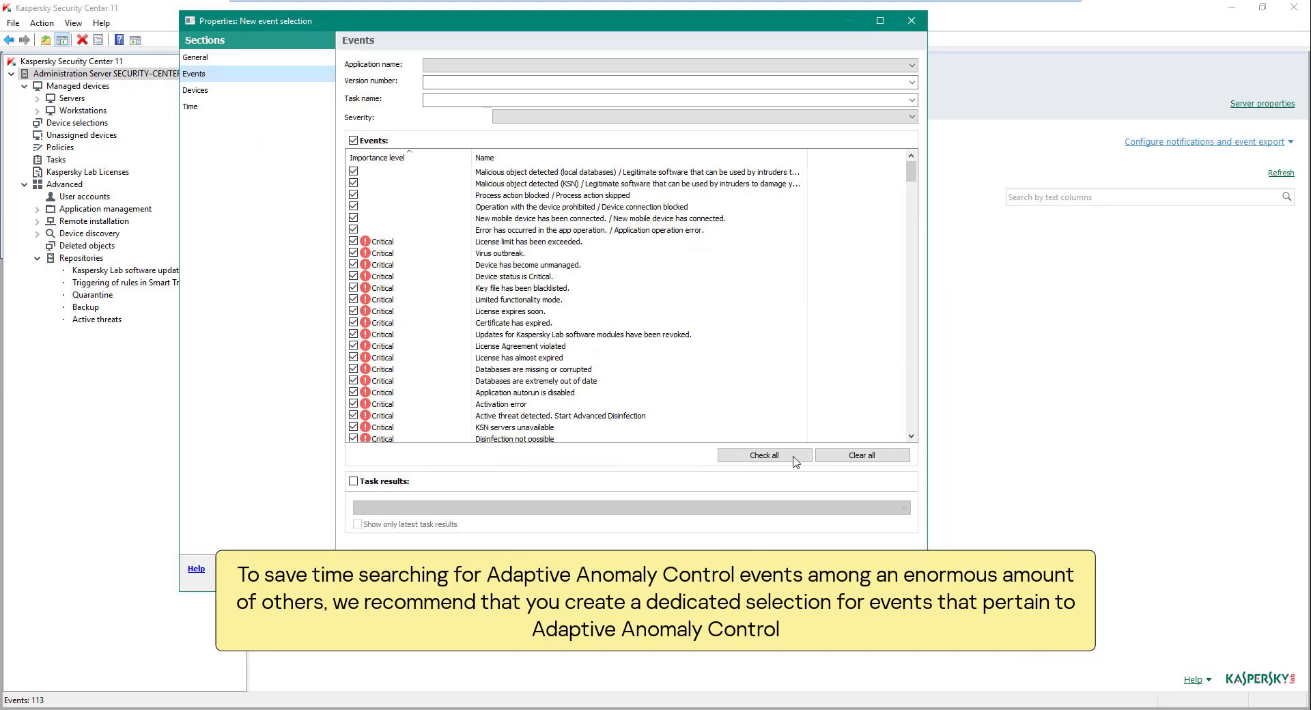
left_click(847, 456)
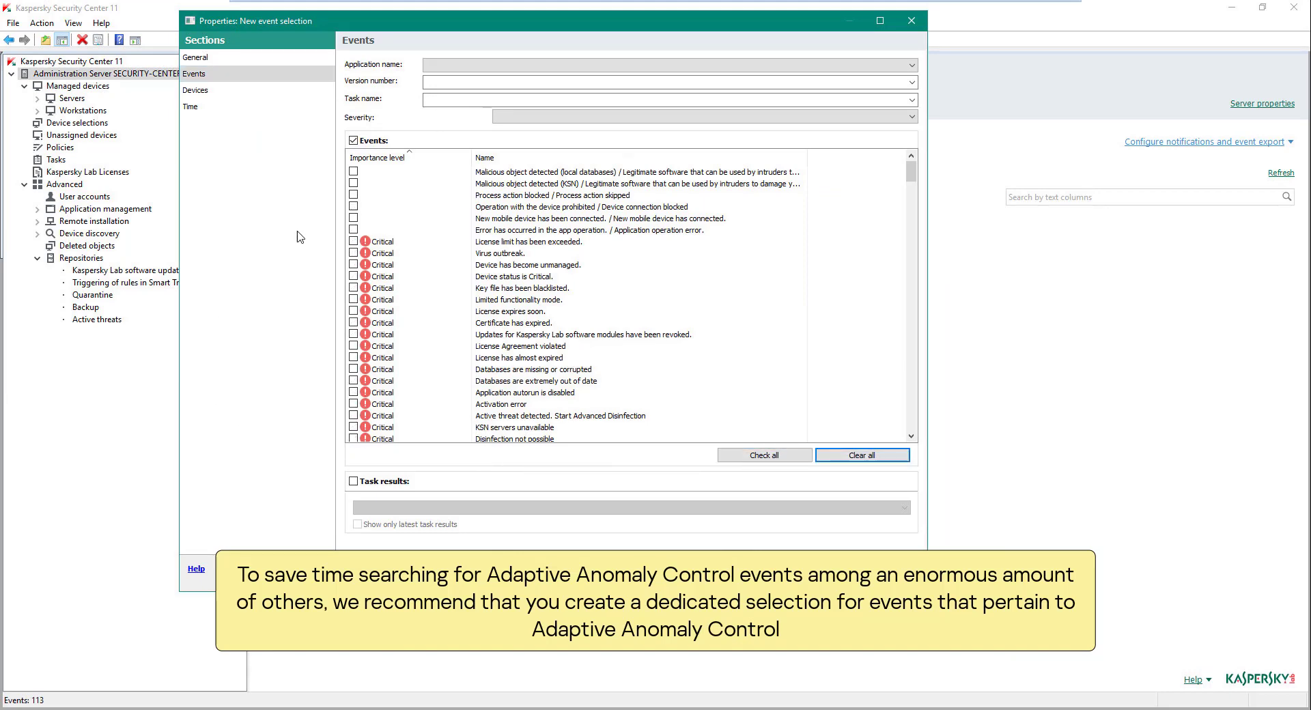
left_click(354, 195)
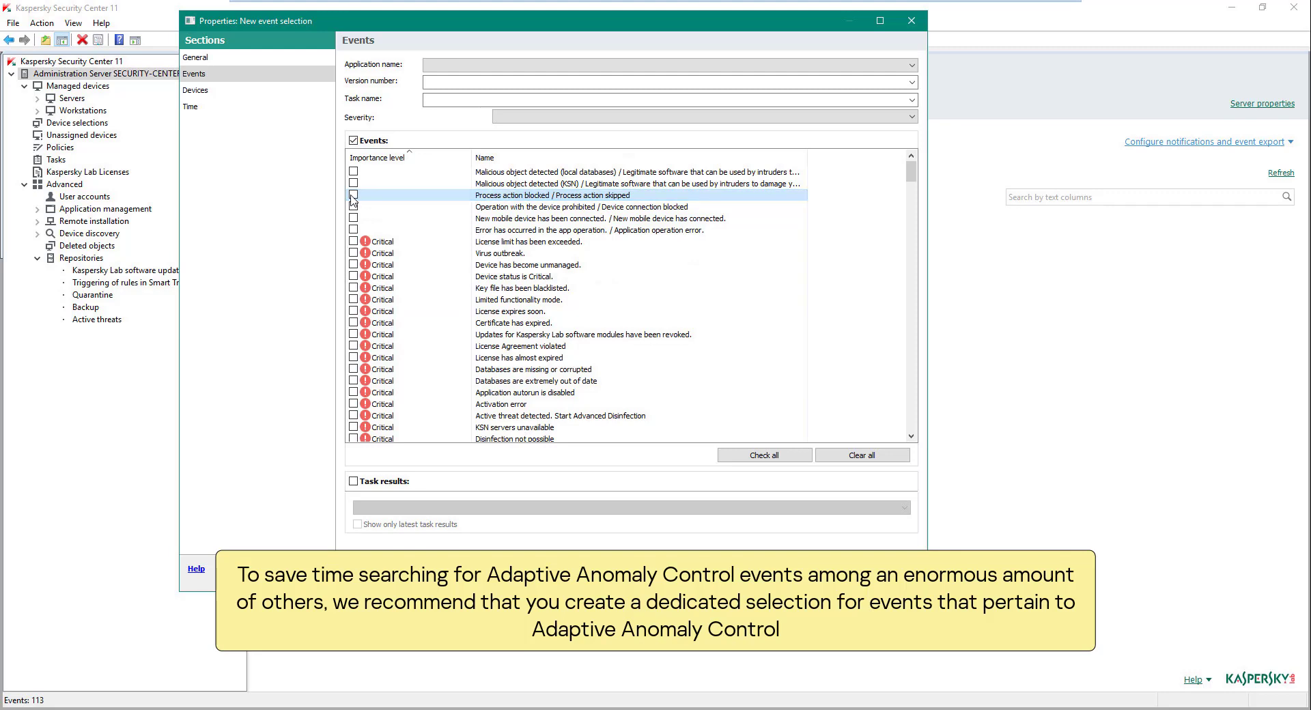
left_click(828, 575)
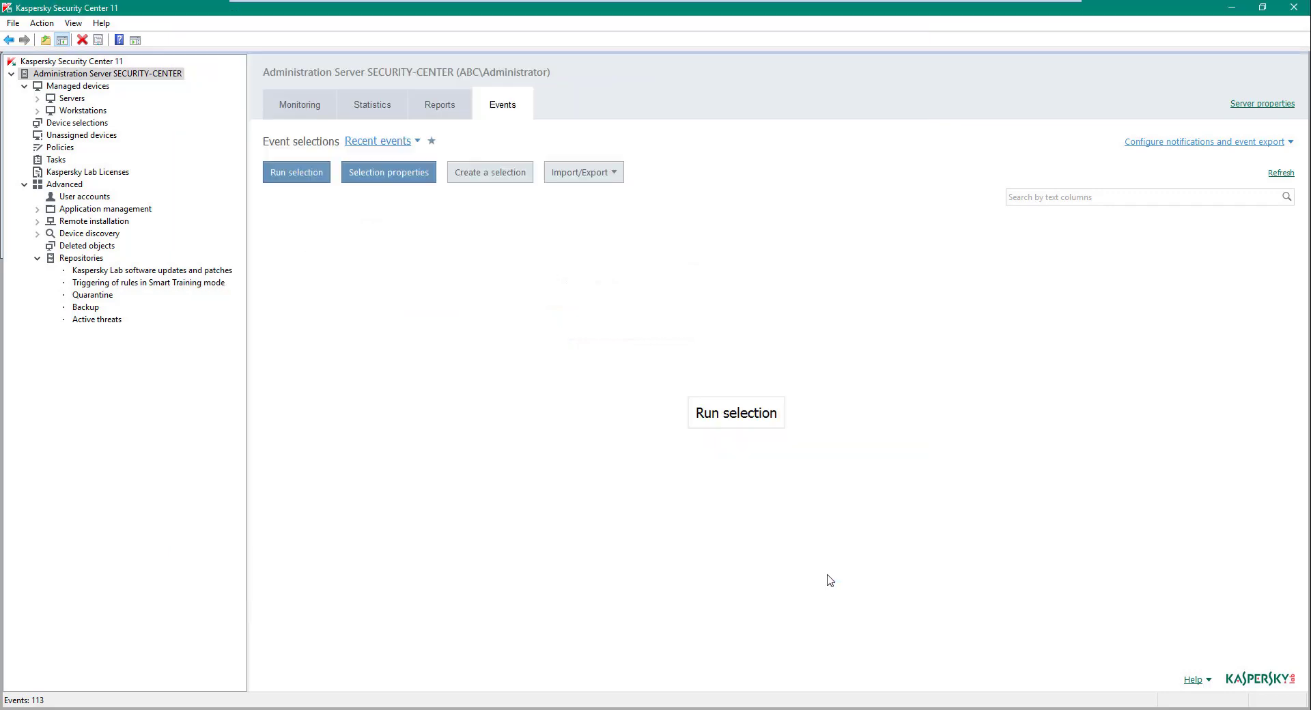
left_click(755, 422)
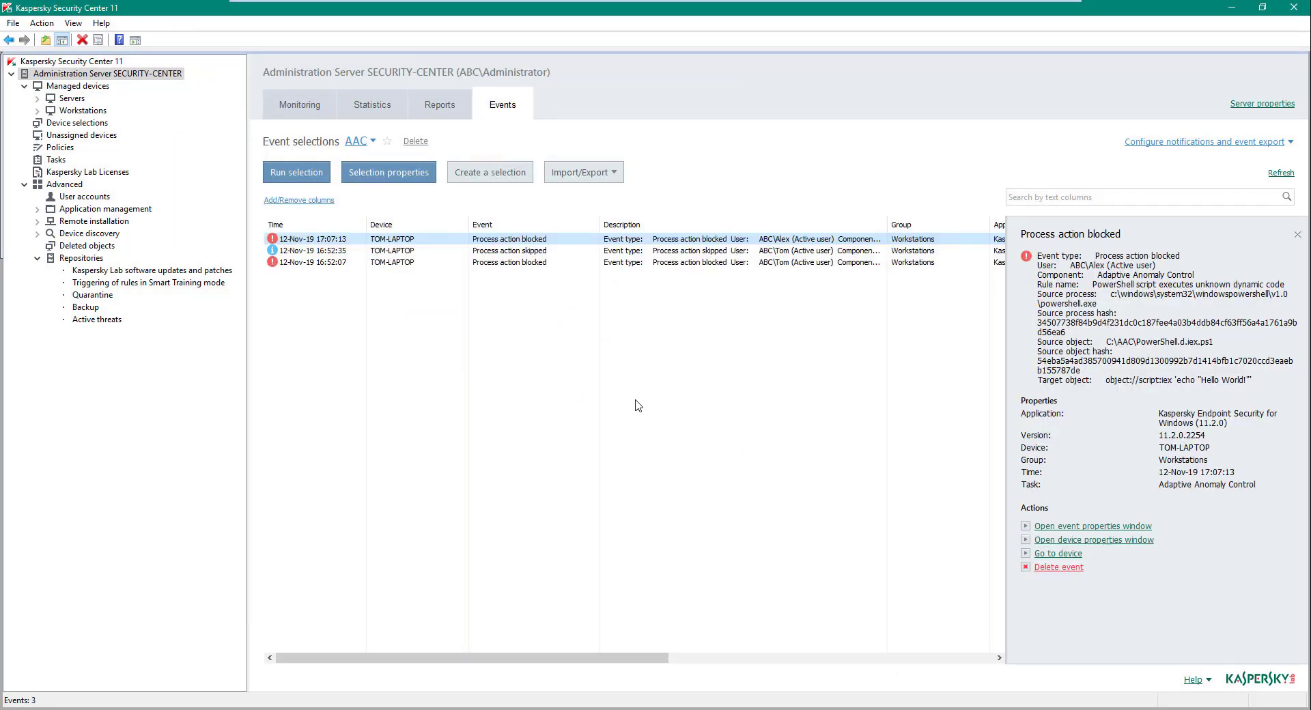
Open the Adaptive Anomaly Control report, examine the top rules by detections count, and close it.
left_click(440, 107)
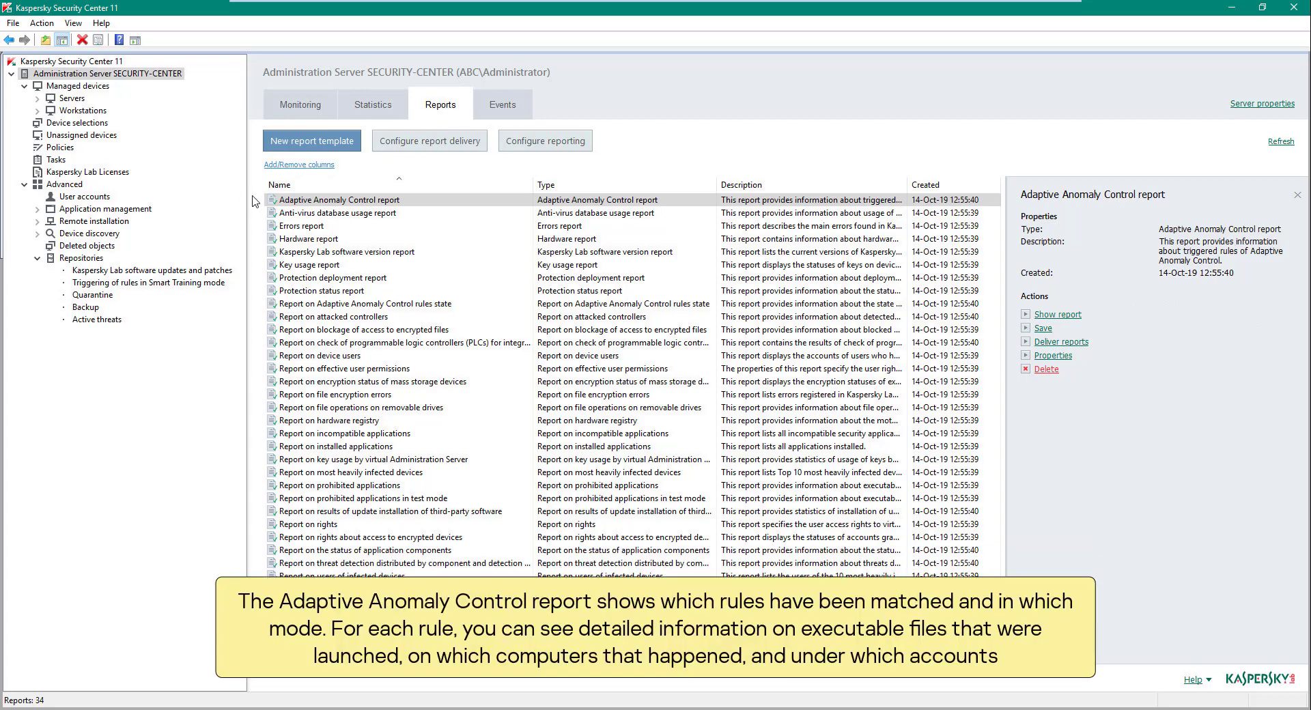
double_click(278, 199)
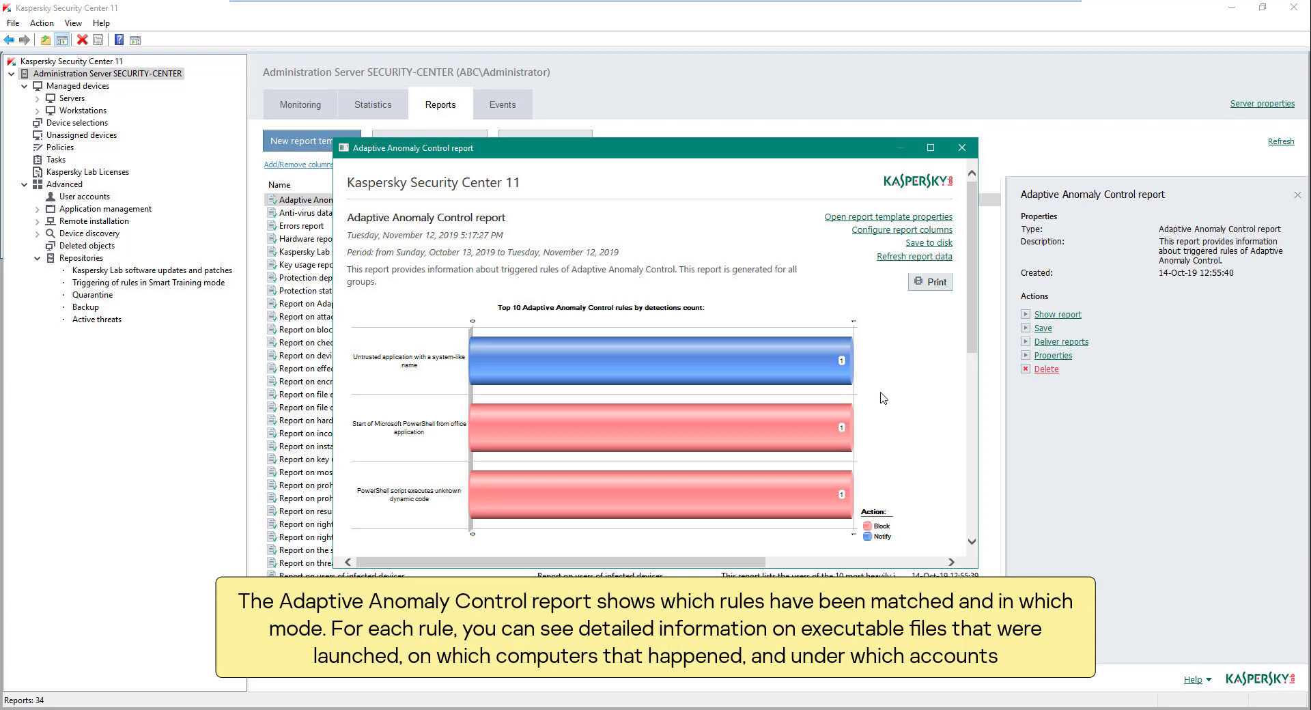
left_click(961, 147)
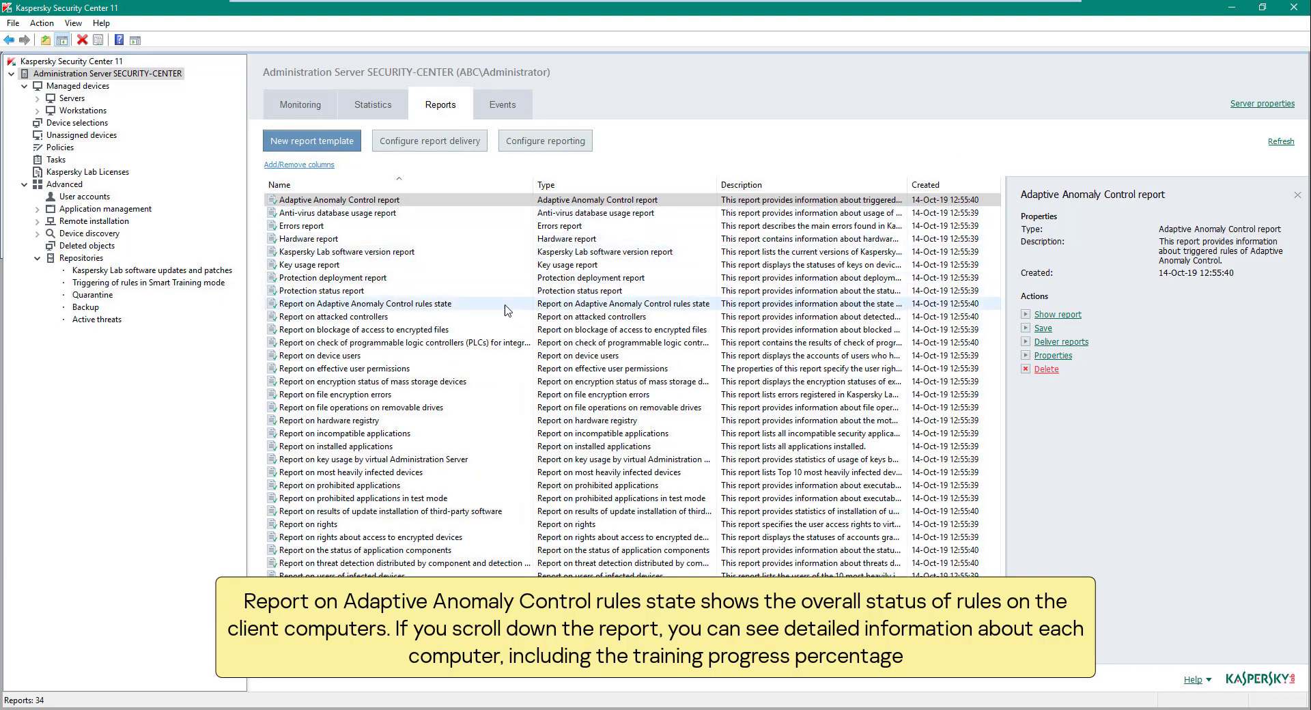
Open the Report on Adaptive Anomaly Control rules state and examine each device's rule states and training progress in its details.
double_click(507, 304)
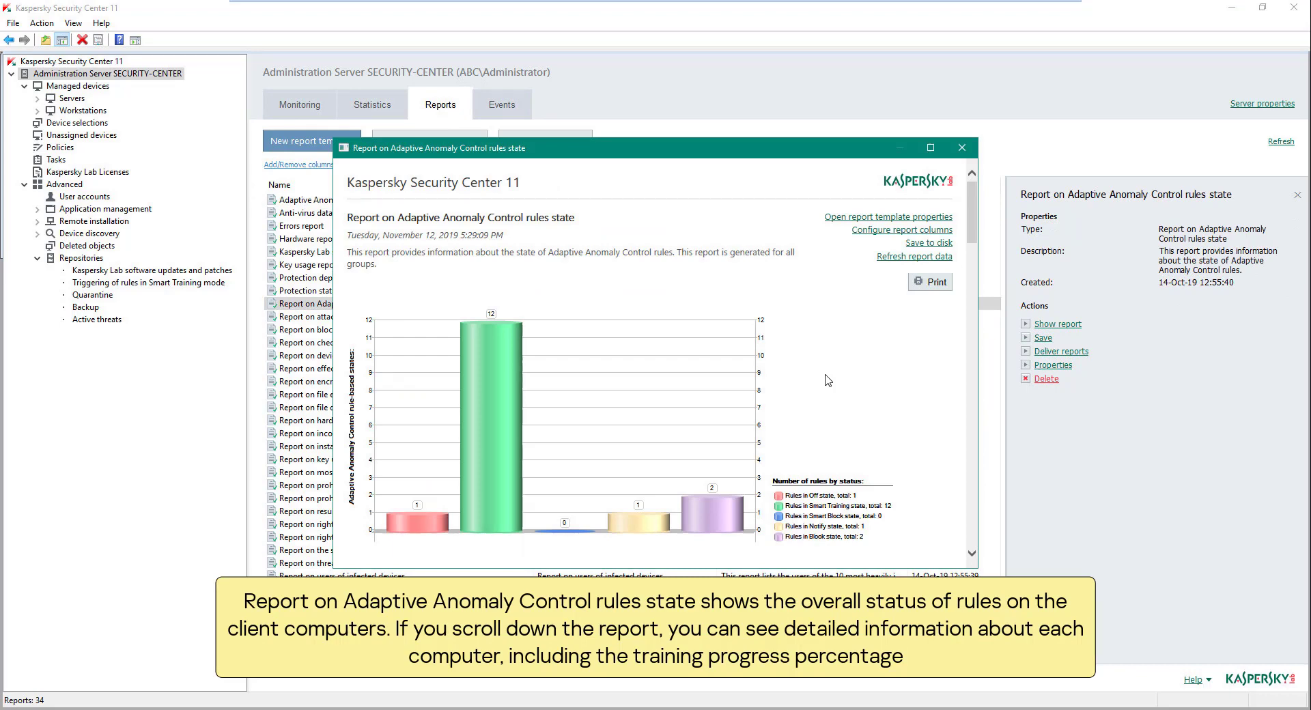
scroll(827, 380, "down", 10)
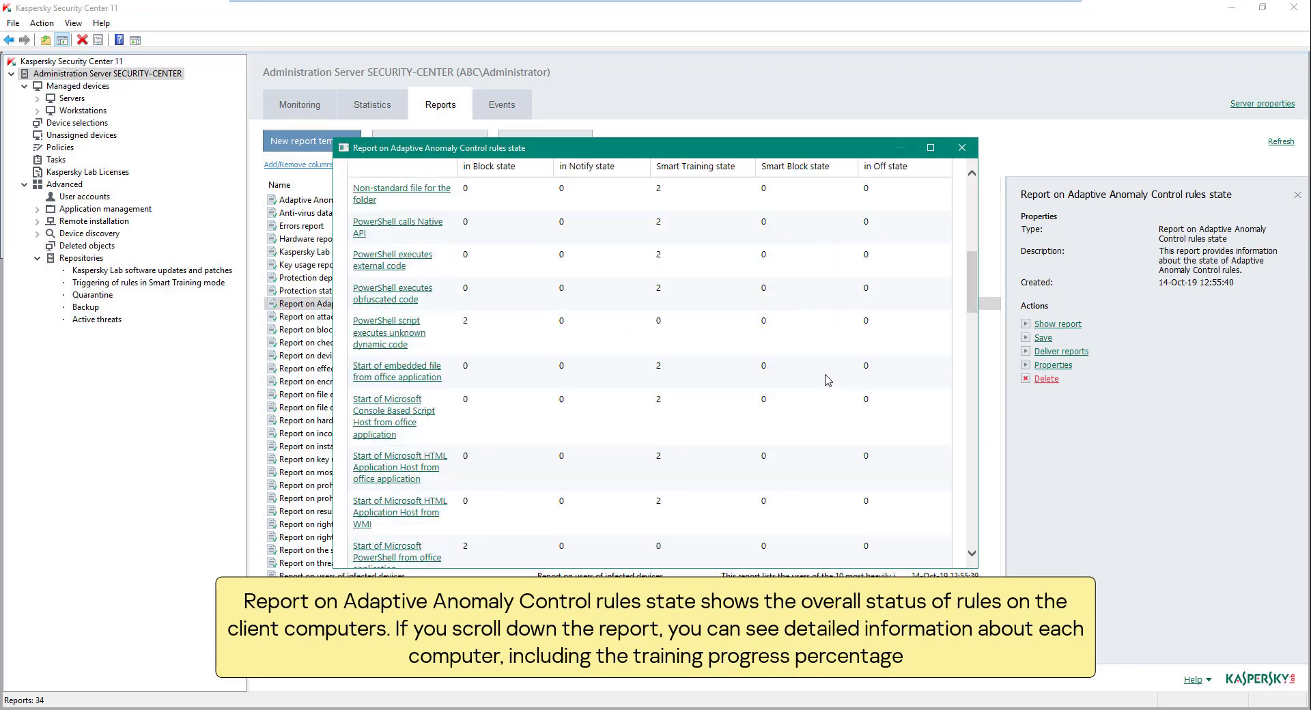
scroll(828, 380, "down", 10)
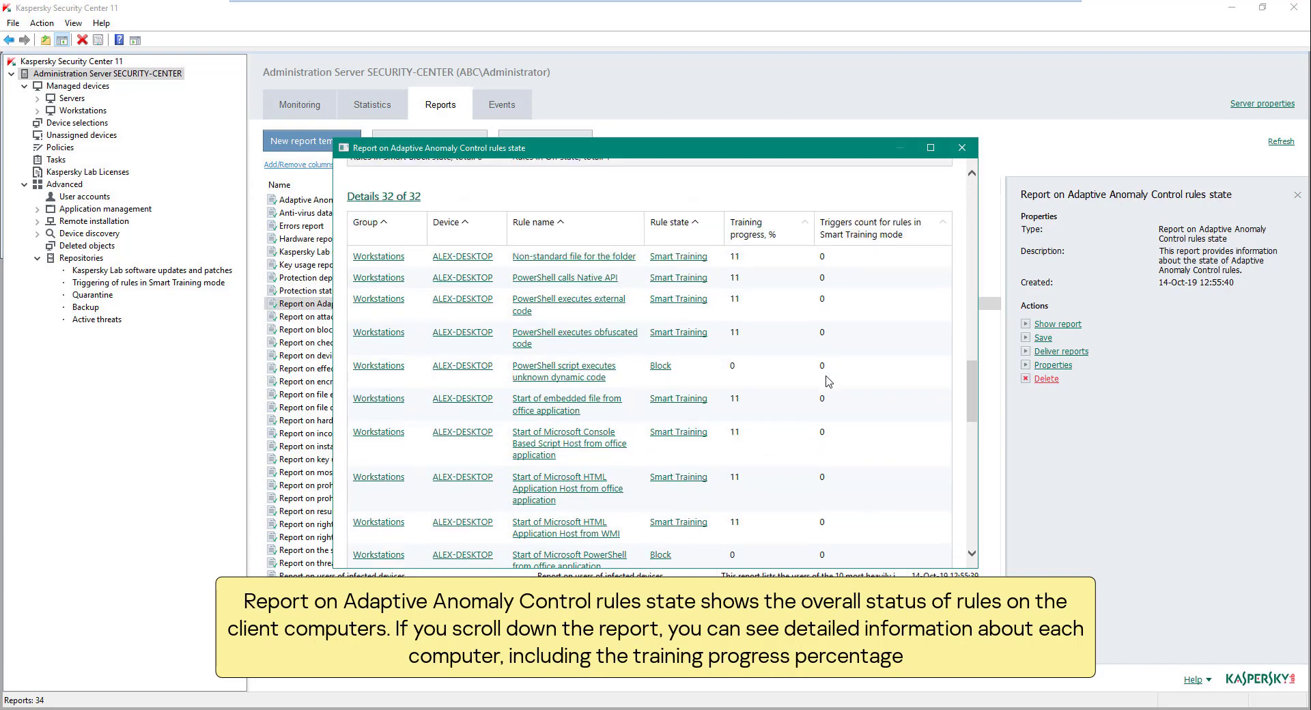